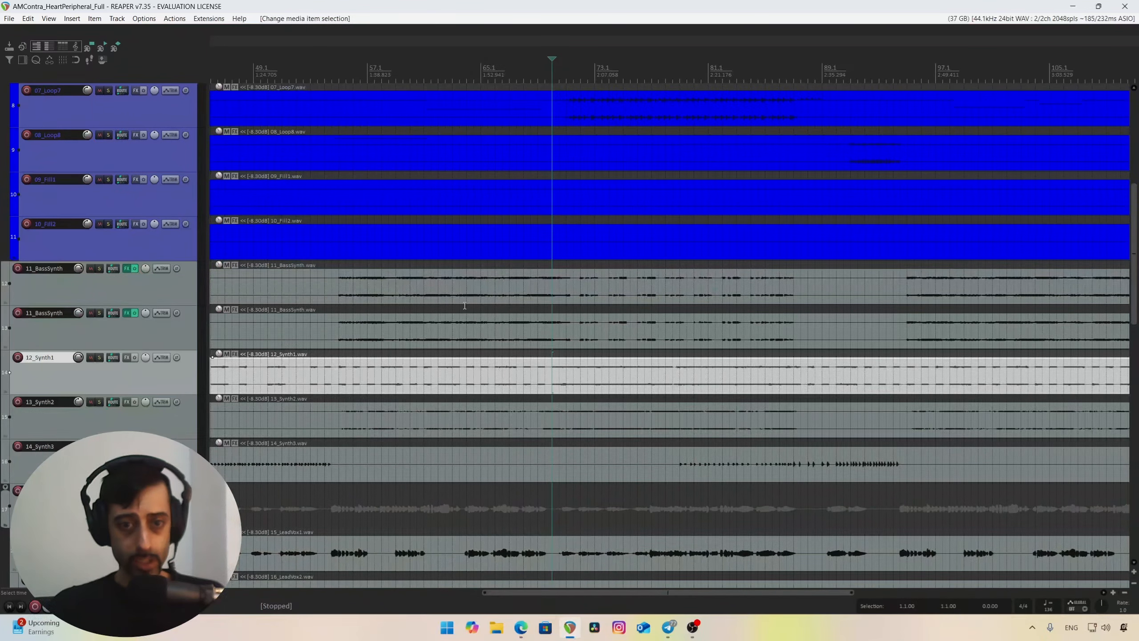
- Play the mix from where the bass synth enters, comparing it with the 12_Synth1 track muted and unmuted
click(181, 296)
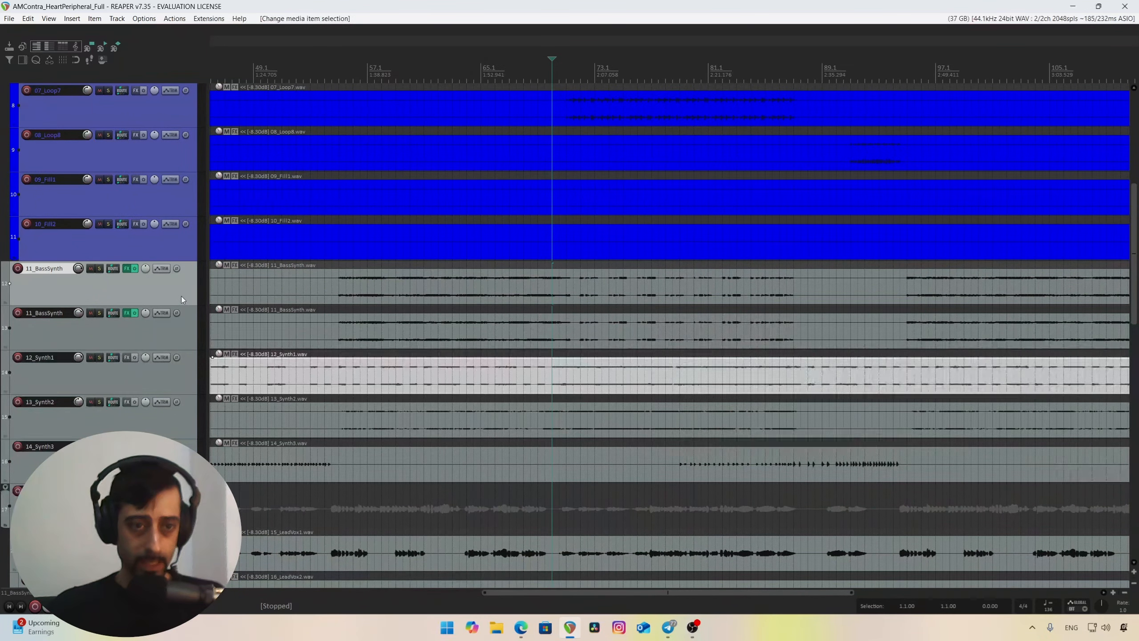
click(179, 338)
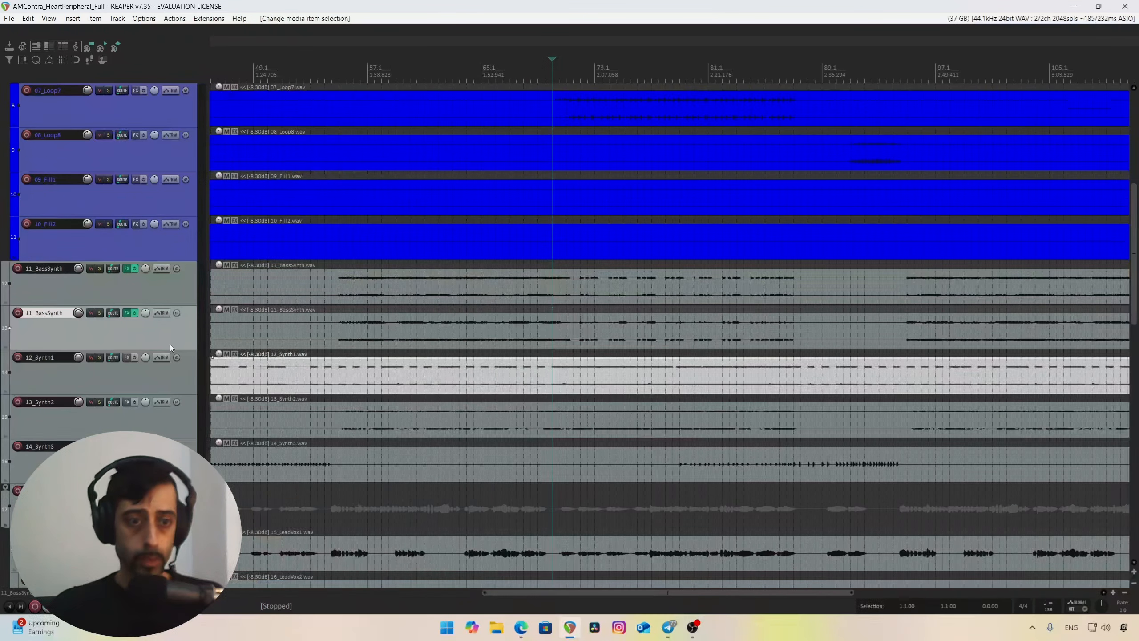
click(165, 378)
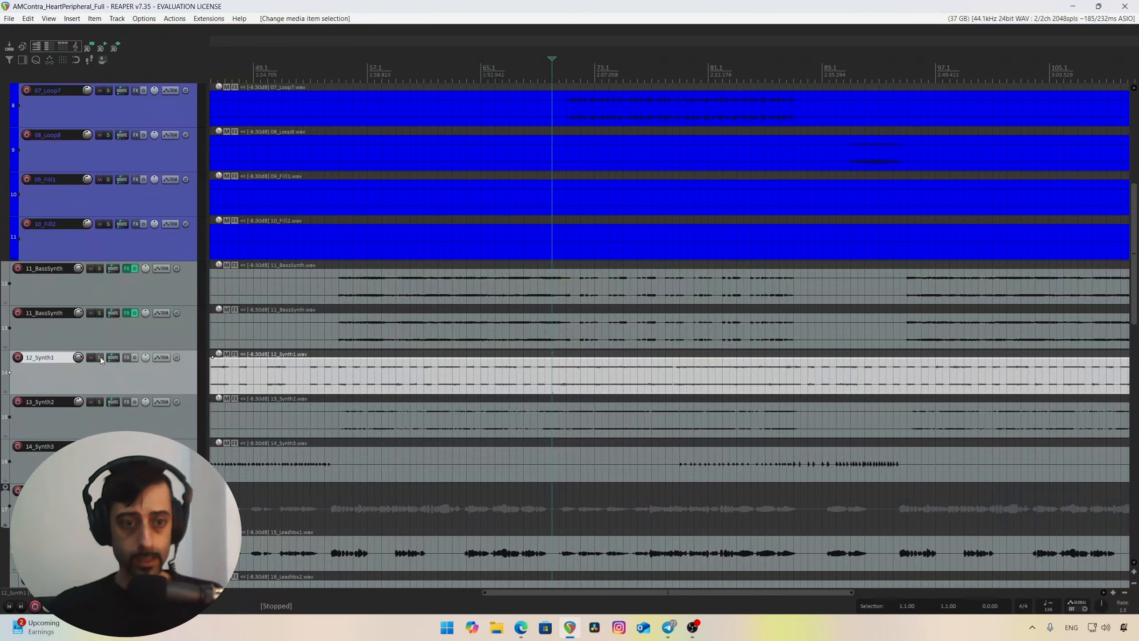
key(space)
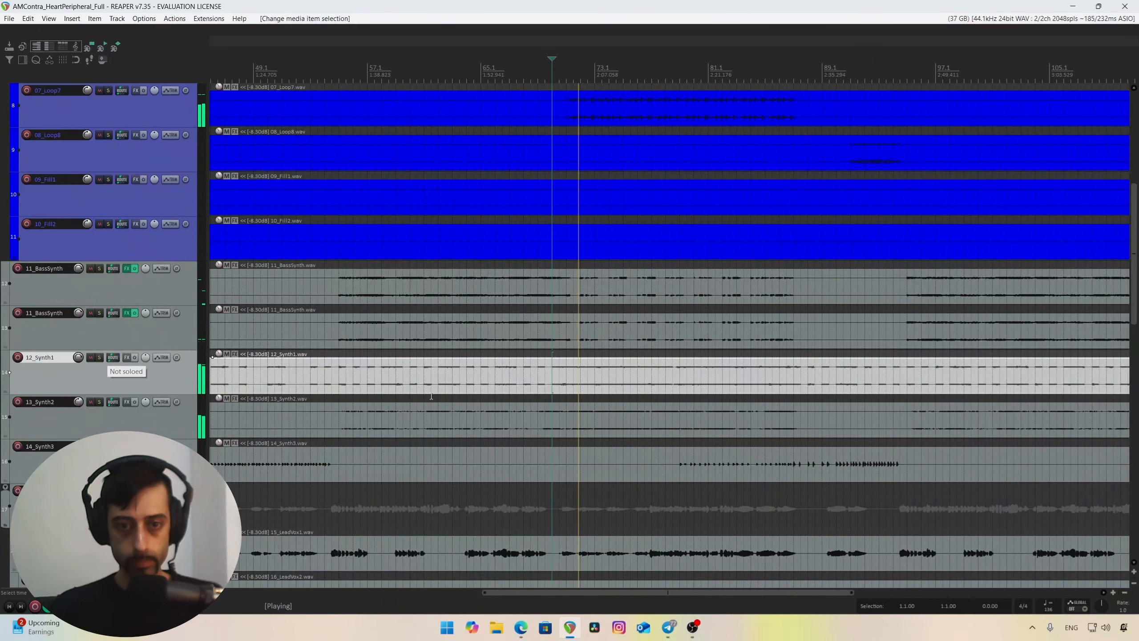
click(340, 322)
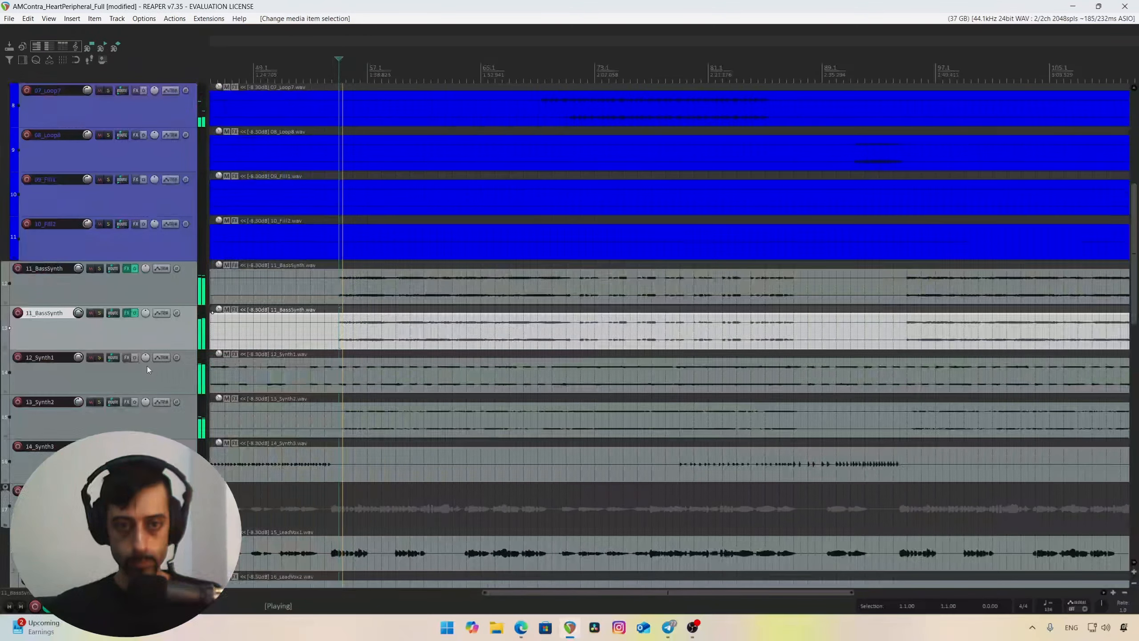
click(91, 357)
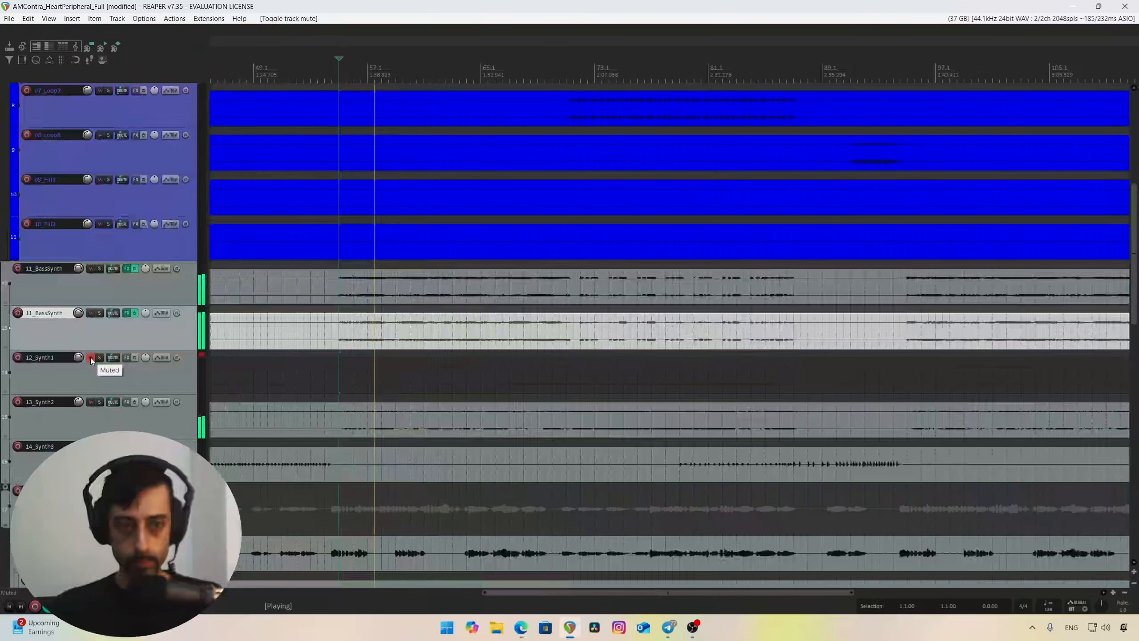
click(91, 358)
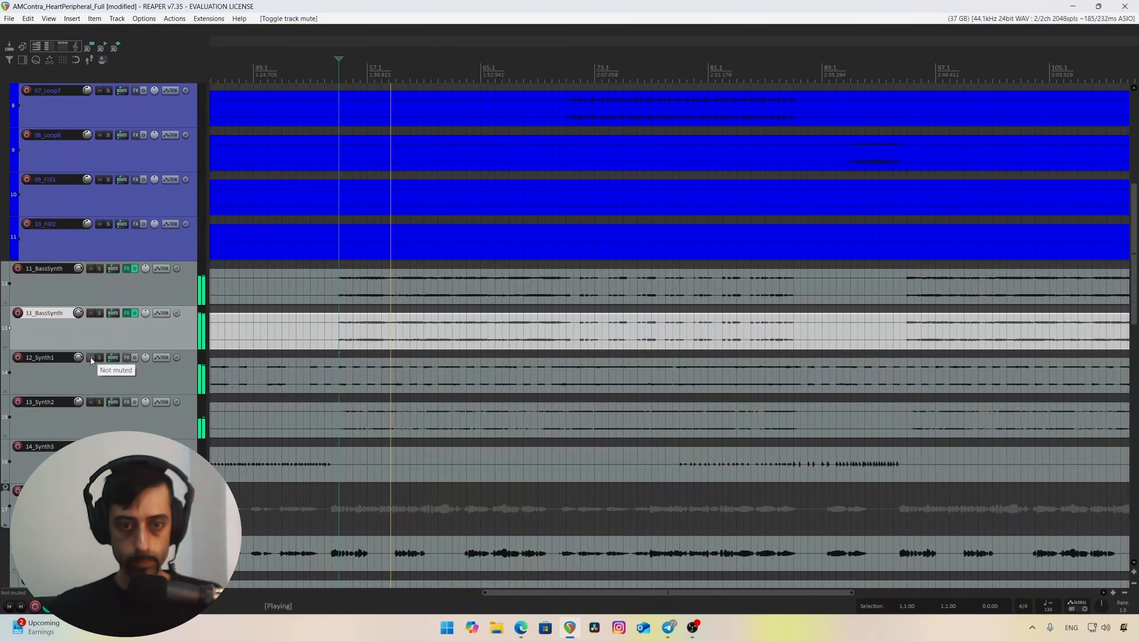
key(space)
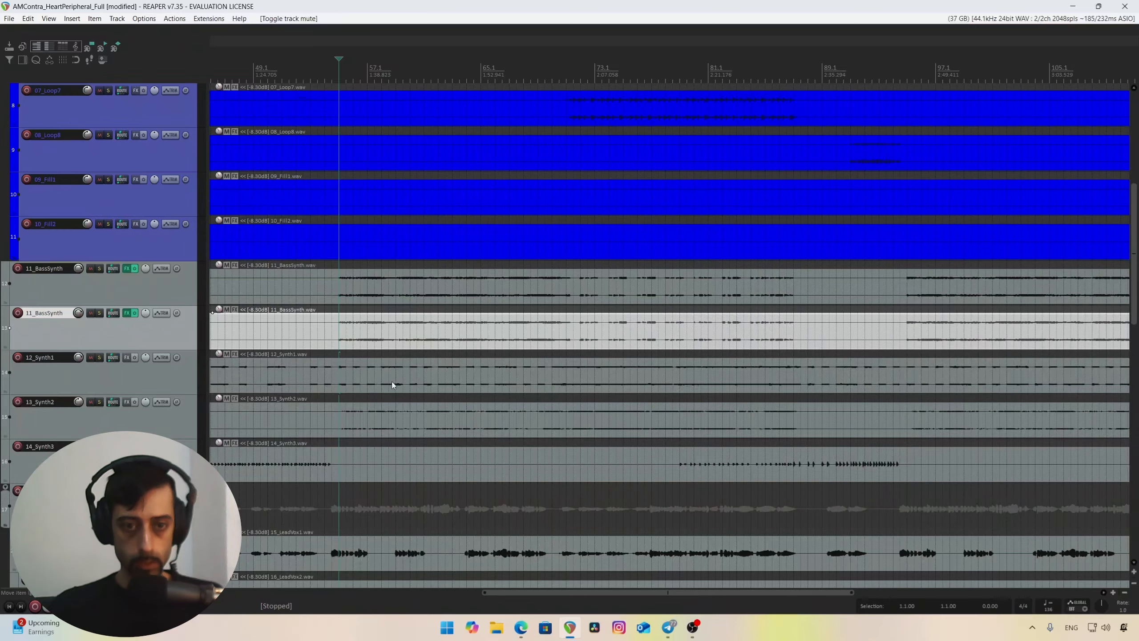
- Save the project, then solo the 12_Synth1 track and play it back
click(110, 378)
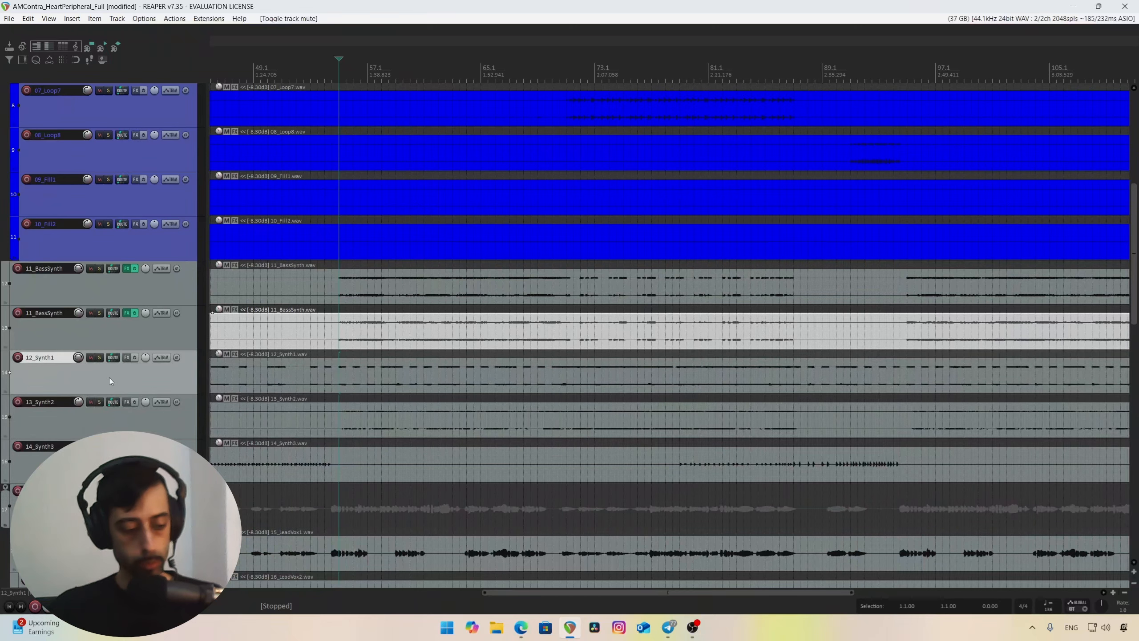
key(ctrl+s)
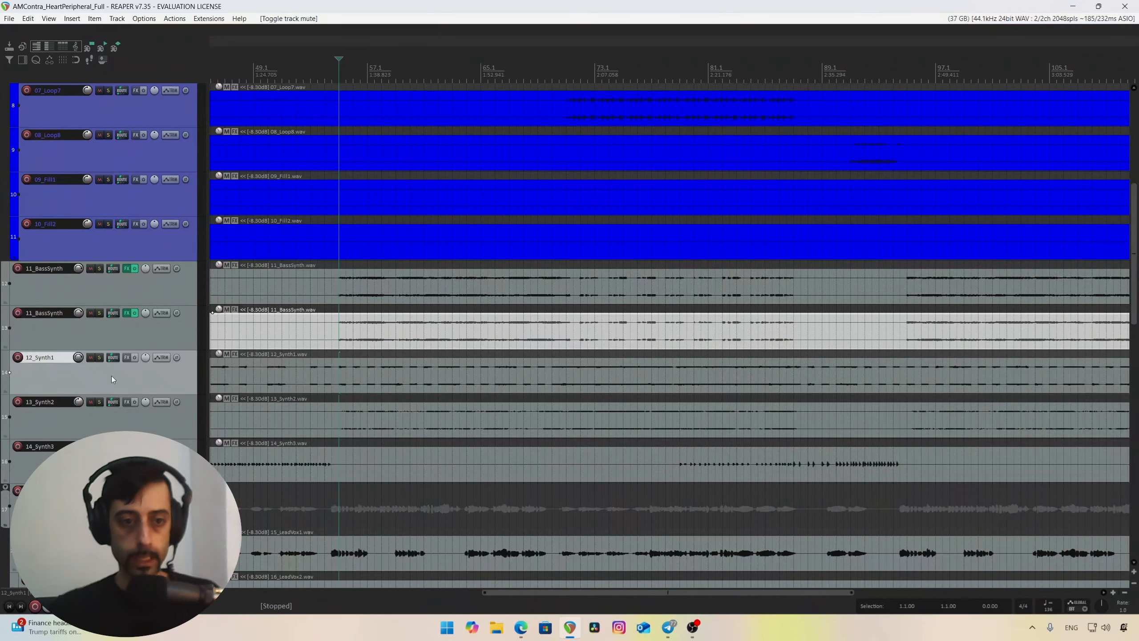
click(103, 358)
key(space)
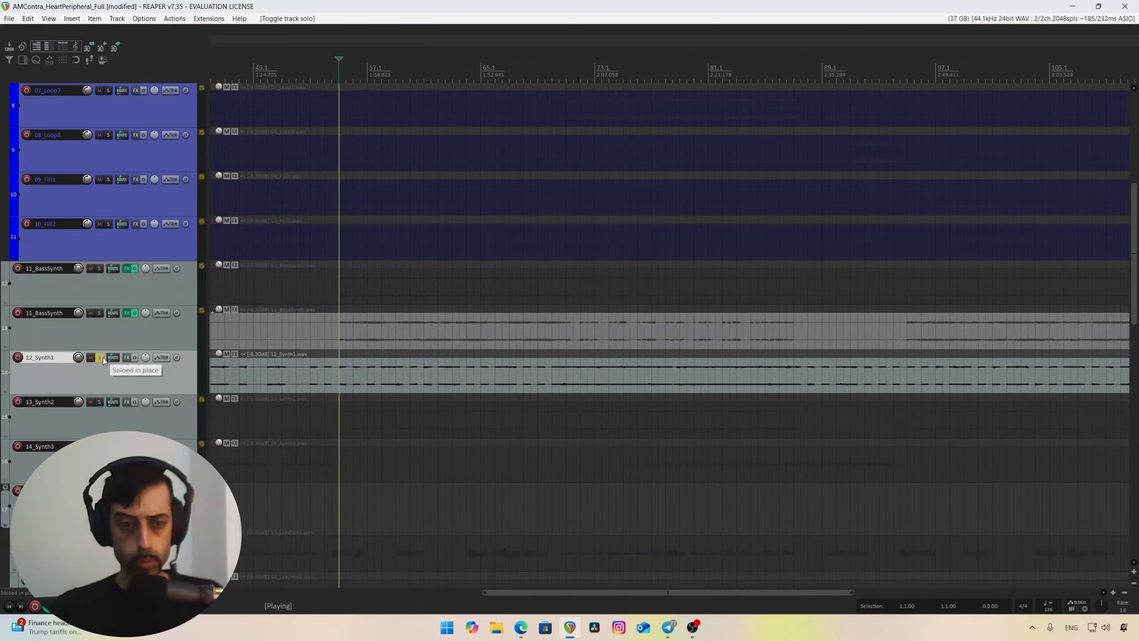
key(space)
key(space)
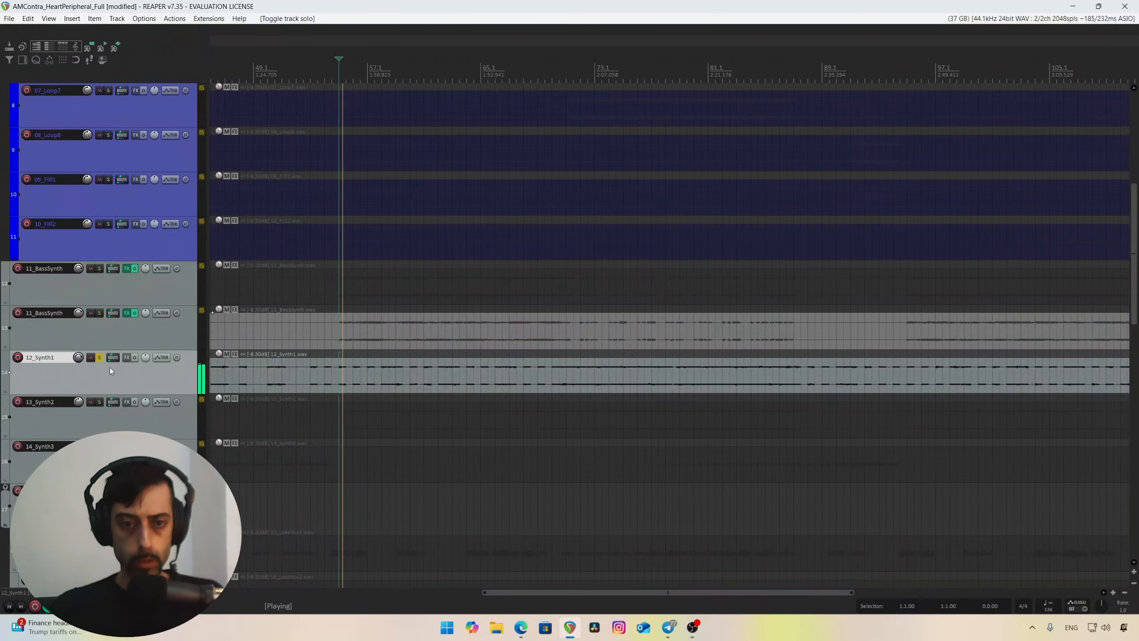
- Add the ReaEQ plug-in to the 12_Synth1 track, enlarge its window and play briefly to check the spectrum
click(126, 357)
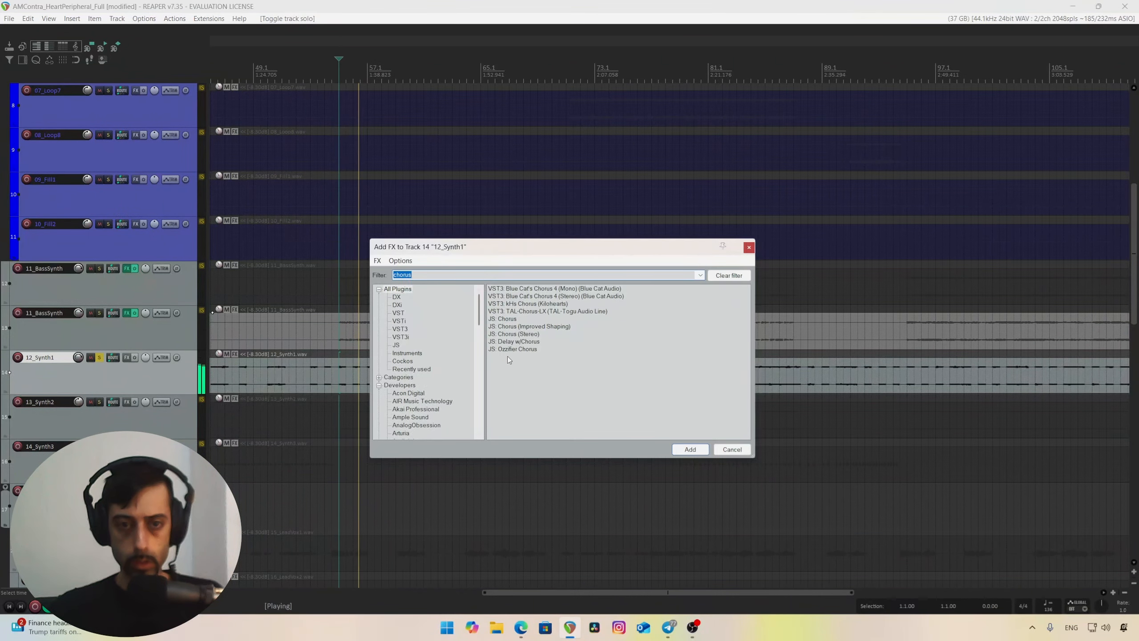
key(BackSpace)
click(546, 4)
key(space)
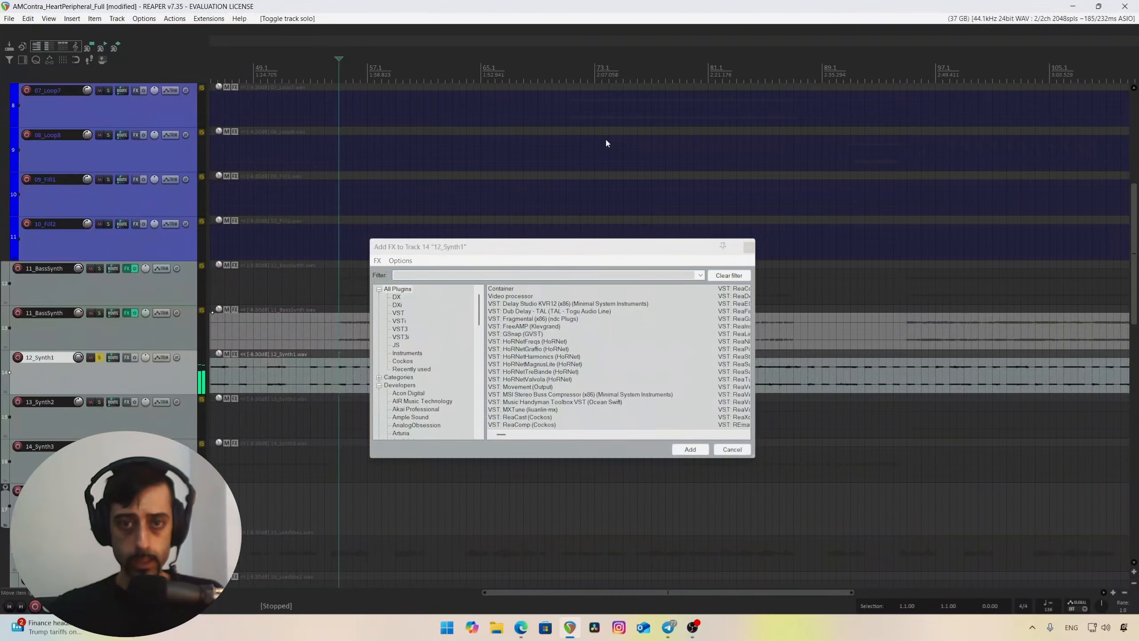
click(741, 276)
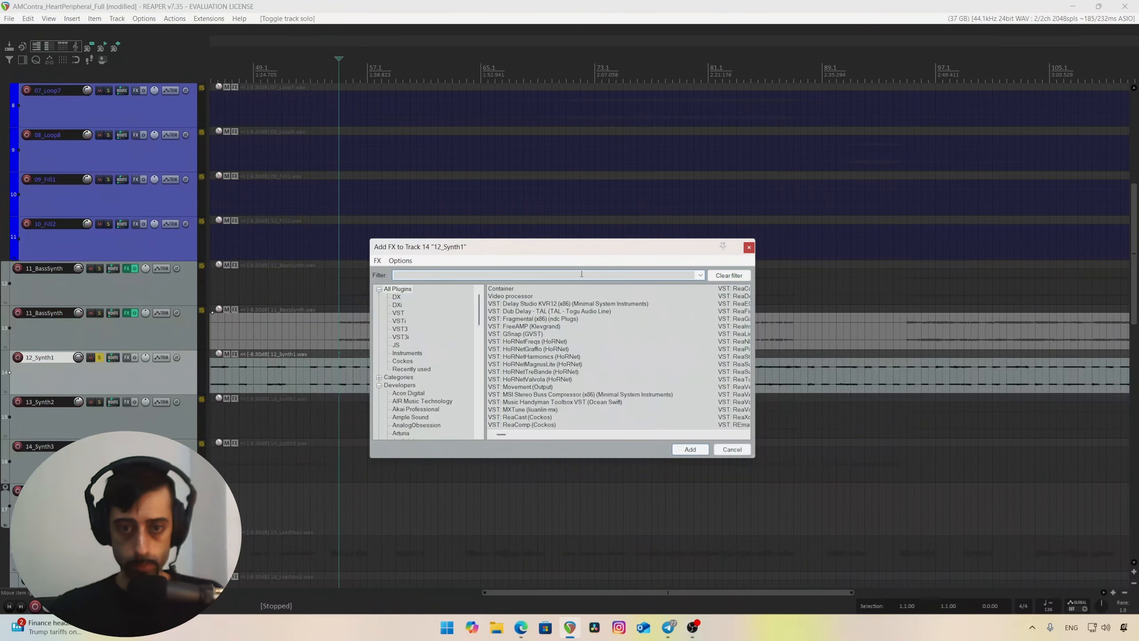
text(re)
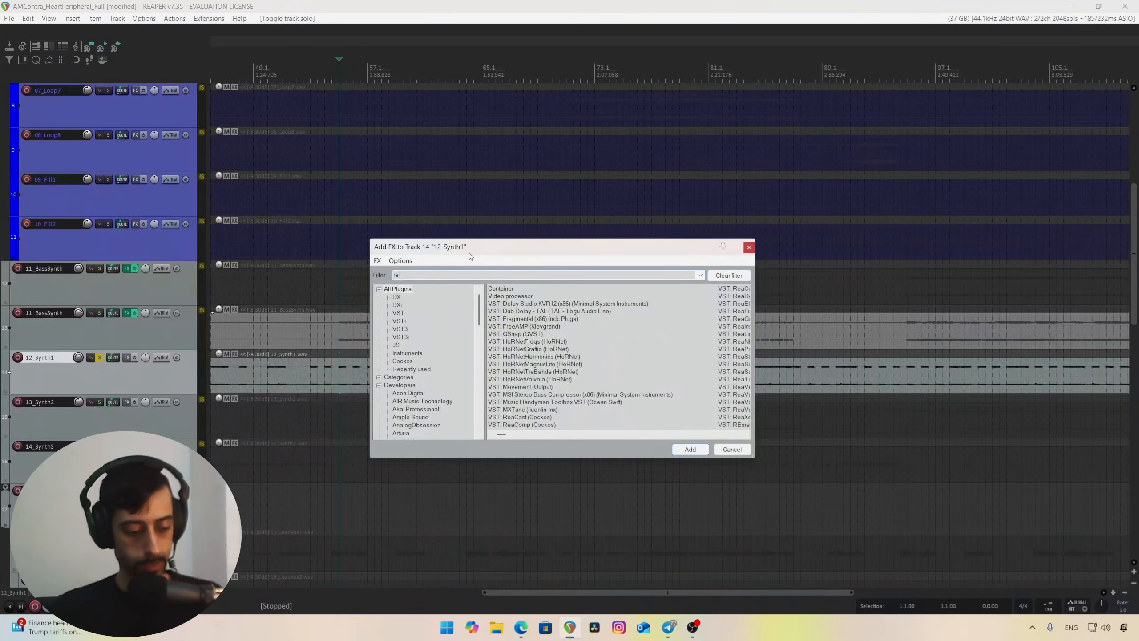
text(ae)
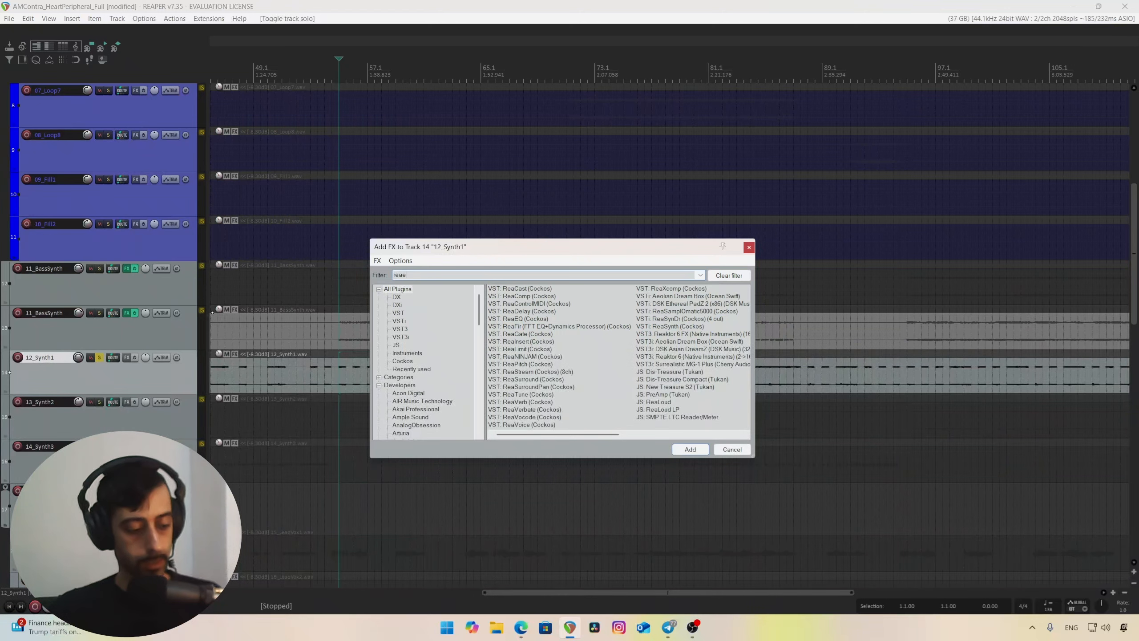
text(q)
double_click(523, 288)
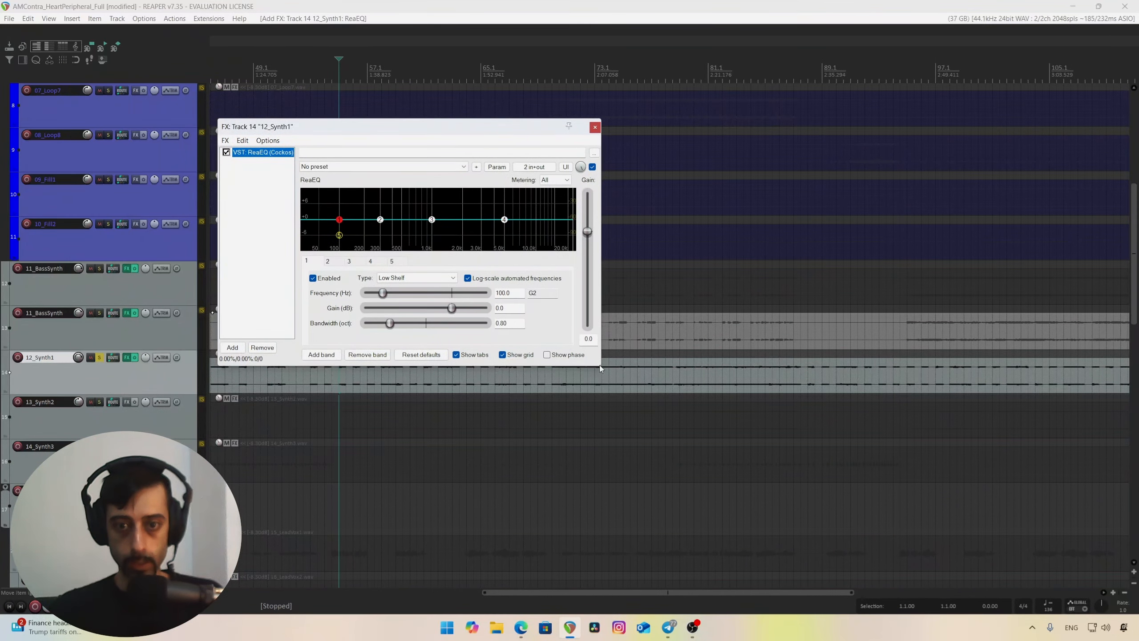
drag(600, 369, 803, 479)
key(space)
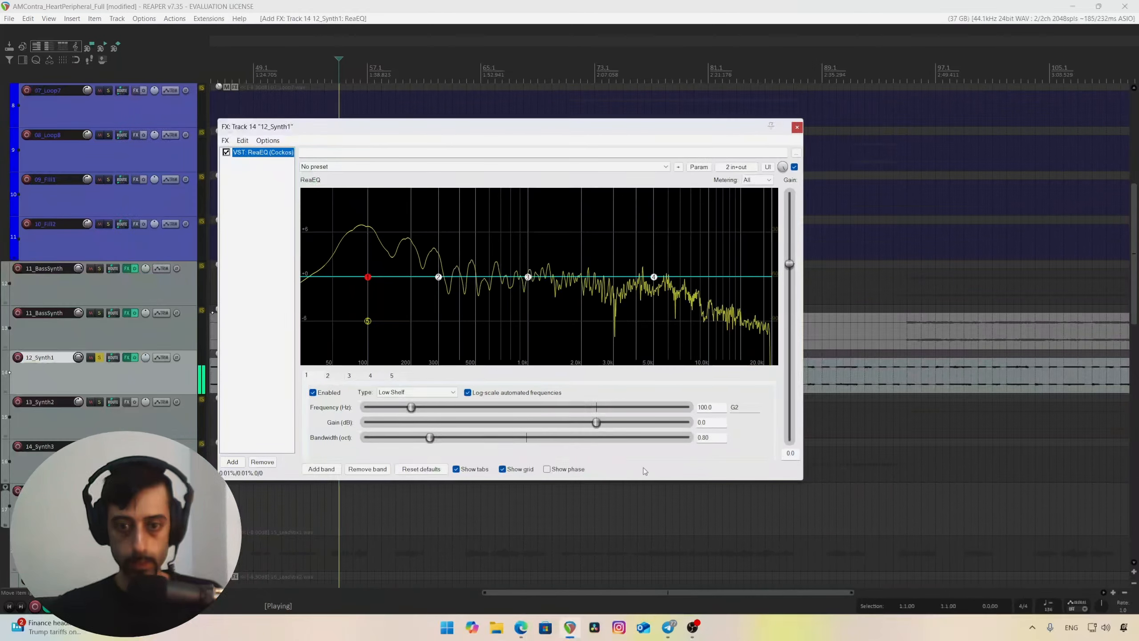
key(space)
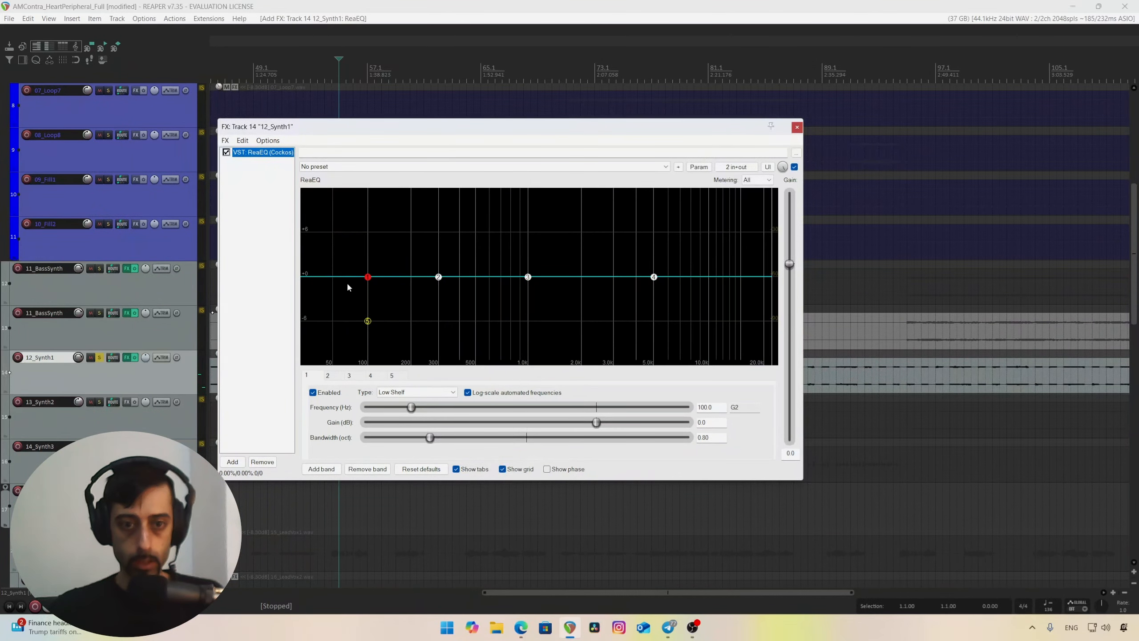
- Enable ReaEQ's high-pass band 5 at 100 Hz and set its bandwidth to 2.40 oct while the synth plays
double_click(368, 321)
key(space)
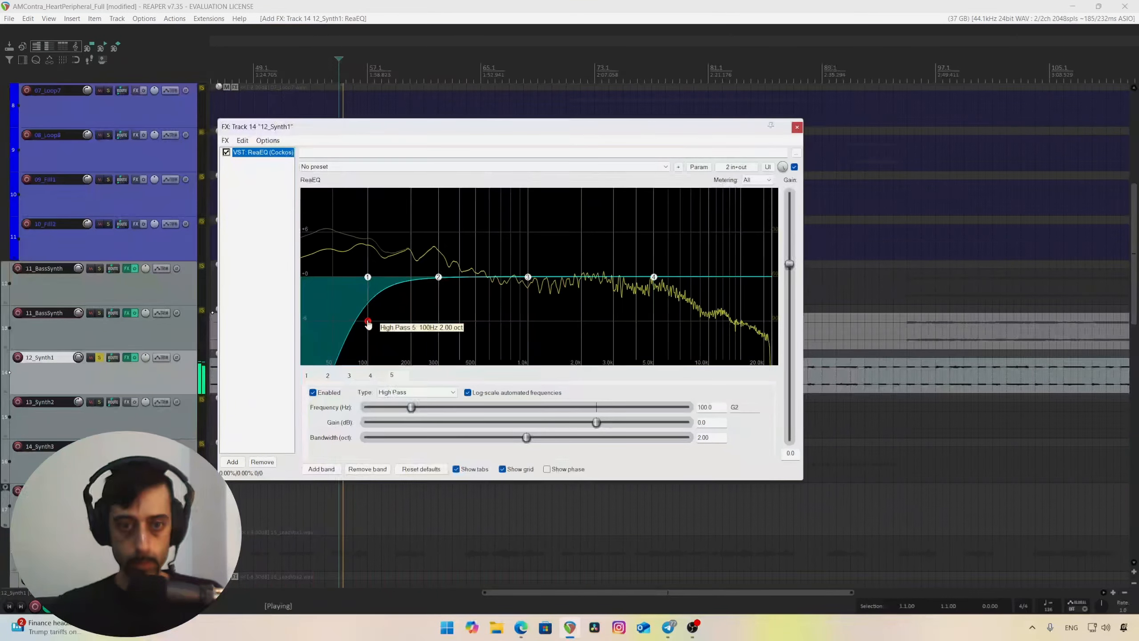
drag(368, 321, 368, 320)
scroll(370, 324, down, 2)
scroll(370, 324, up, 4)
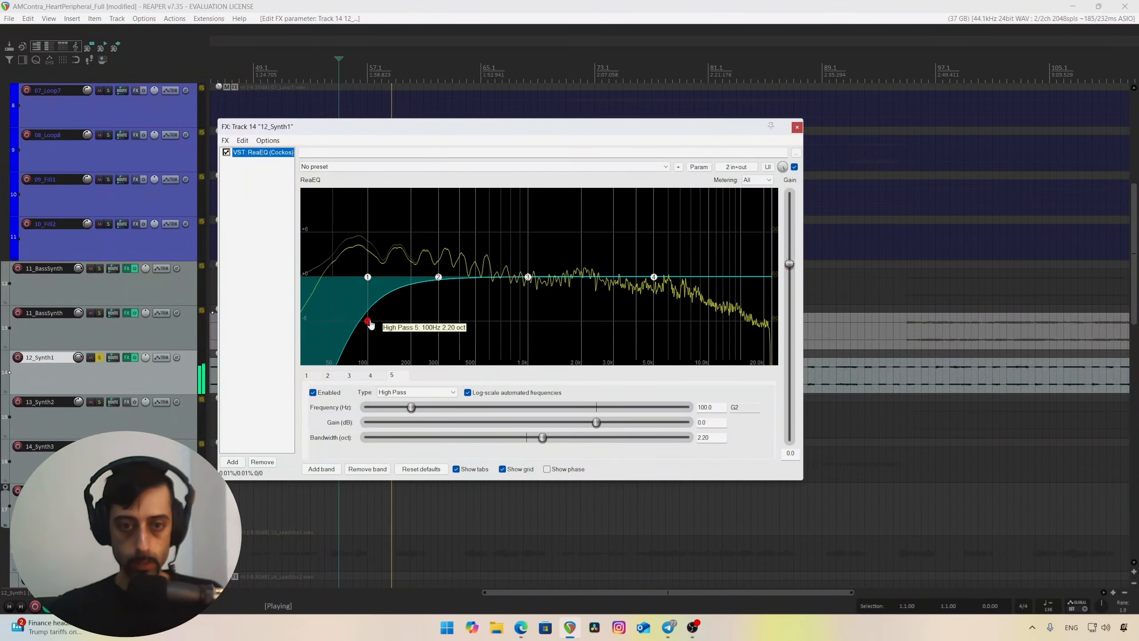
scroll(370, 324, up, 2)
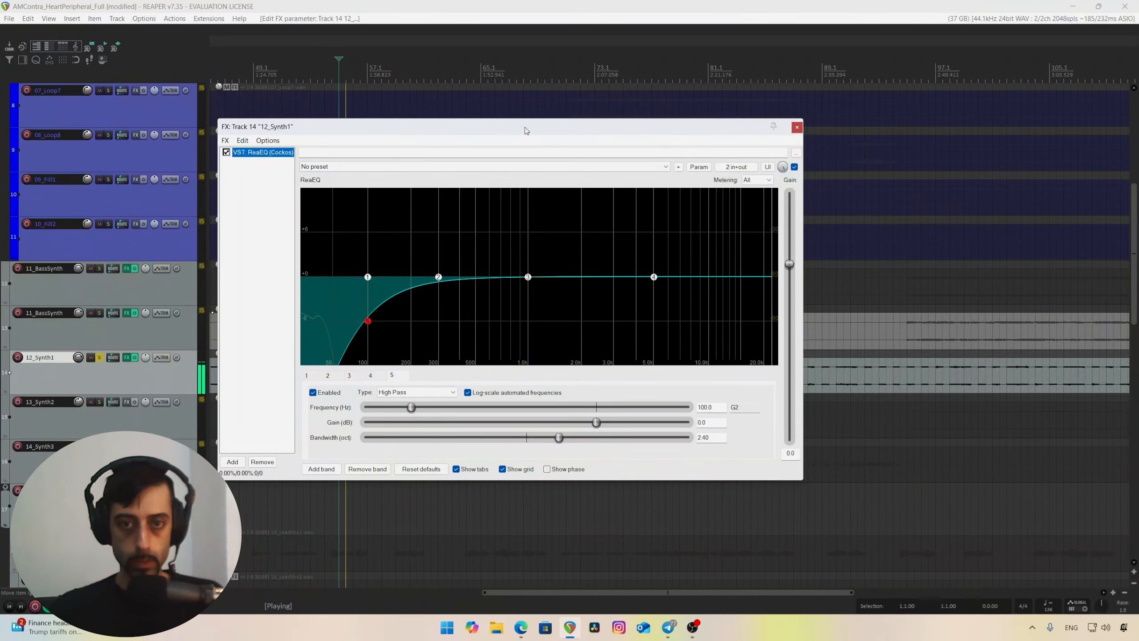
- Reposition the EQ window slightly, save the project and stop playback
drag(524, 130, 543, 136)
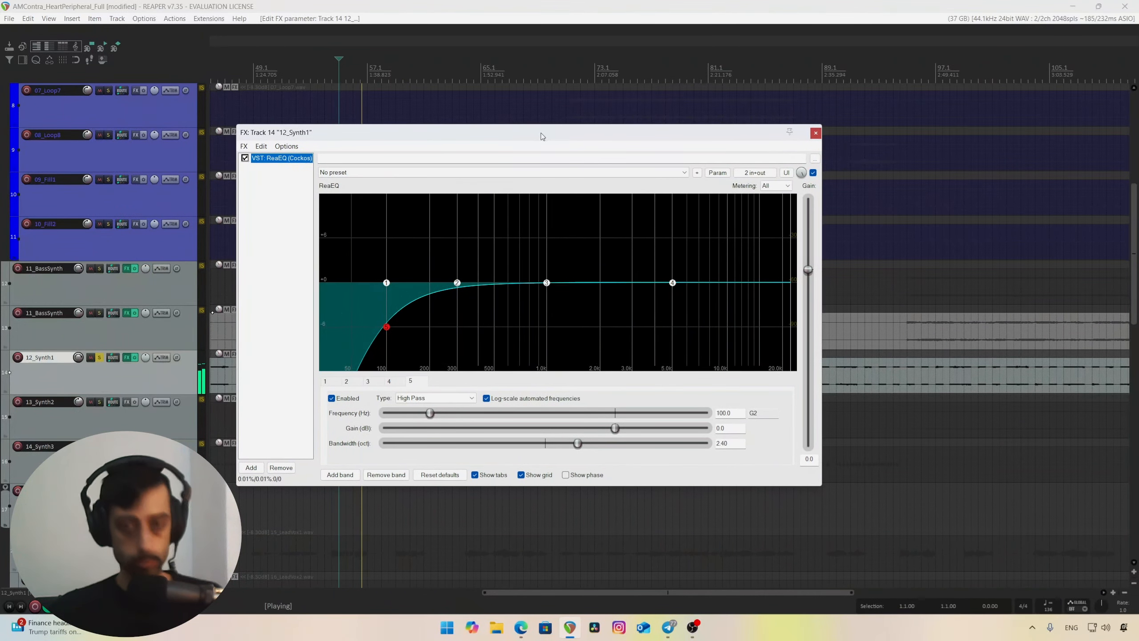
key(ctrl+s)
click(554, 4)
drag(537, 134, 538, 126)
key(space)
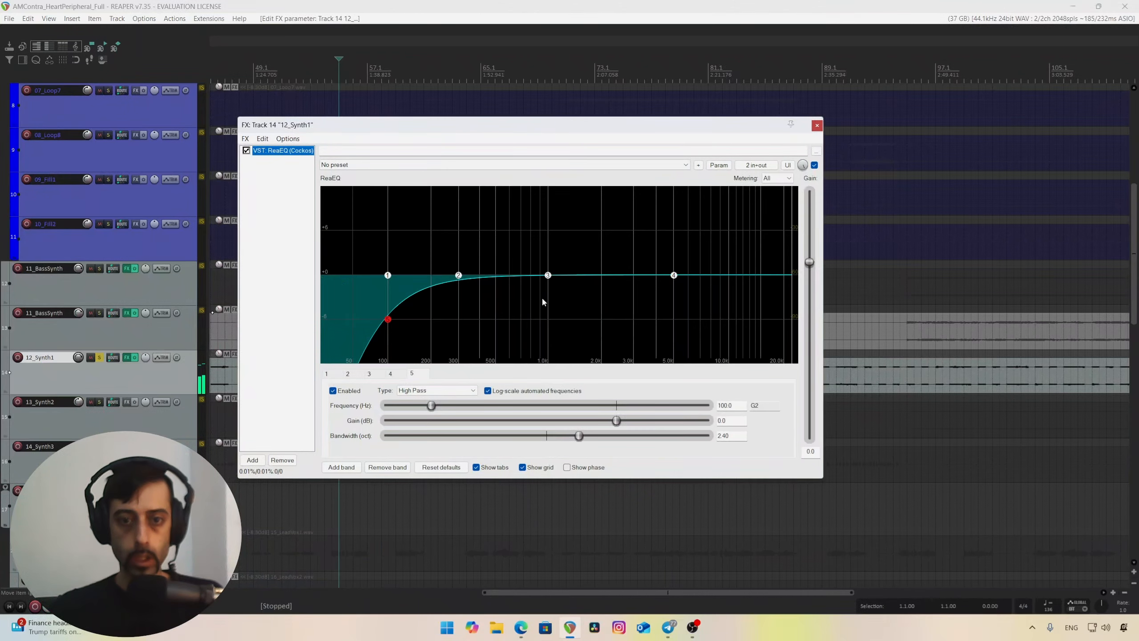
- Boost EQ band 3 by about 3.9 dB at 2257 Hz while listening to the soloed synth
key(space)
drag(548, 276, 613, 252)
key(space)
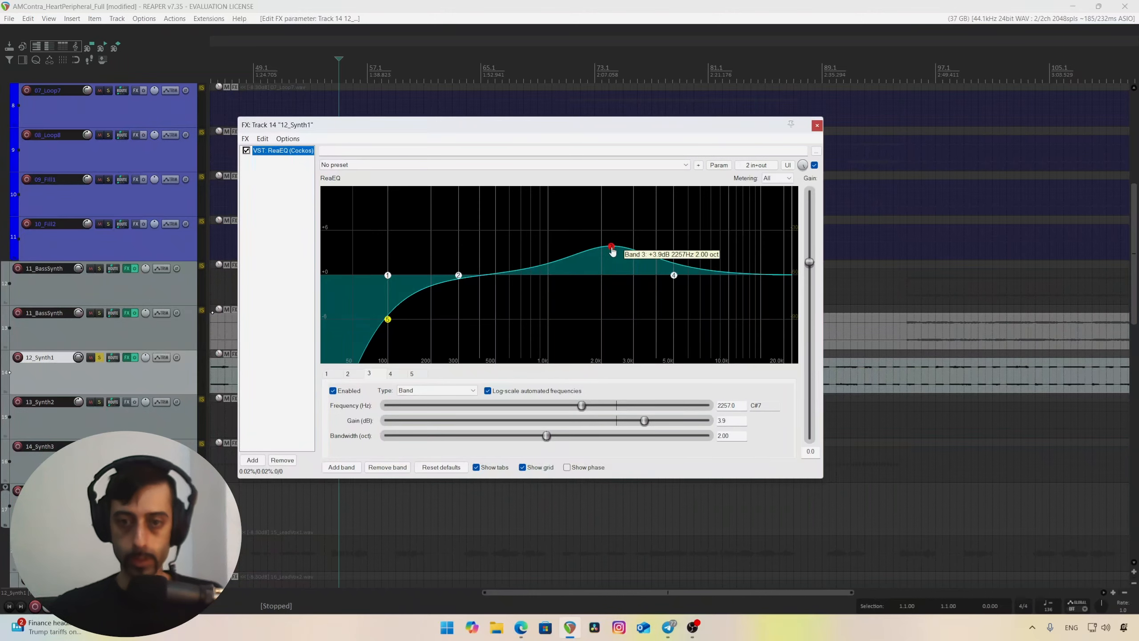
key(space)
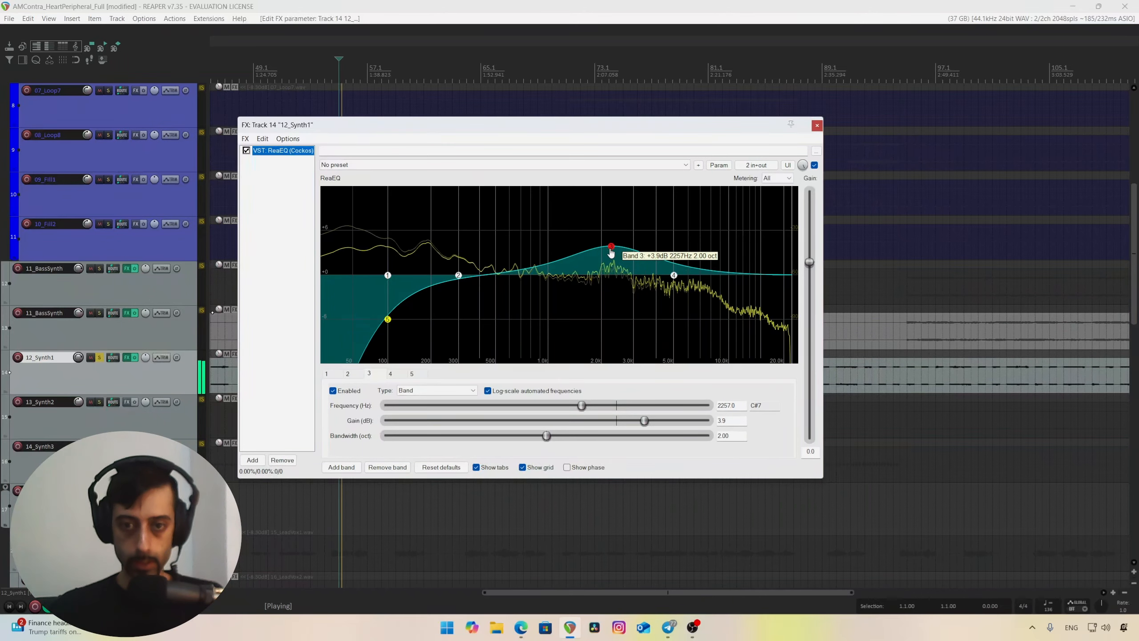
- Add a sixth EQ band cutting about 2.9 dB at 628 Hz and unsolo the 12_Synth1 track
double_click(508, 282)
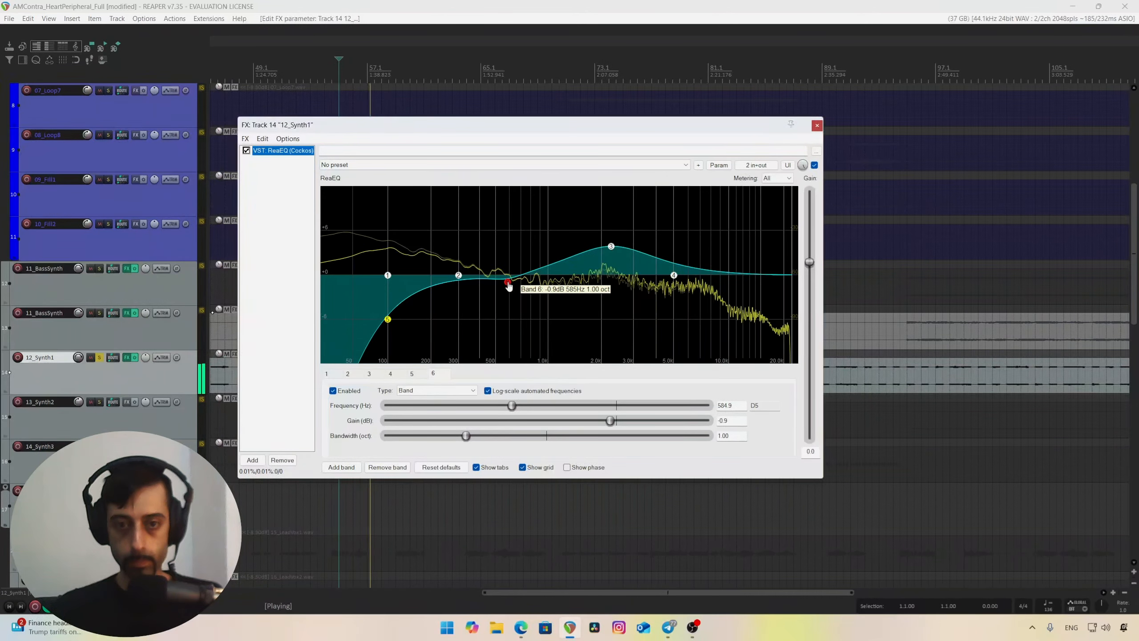
drag(509, 286, 514, 302)
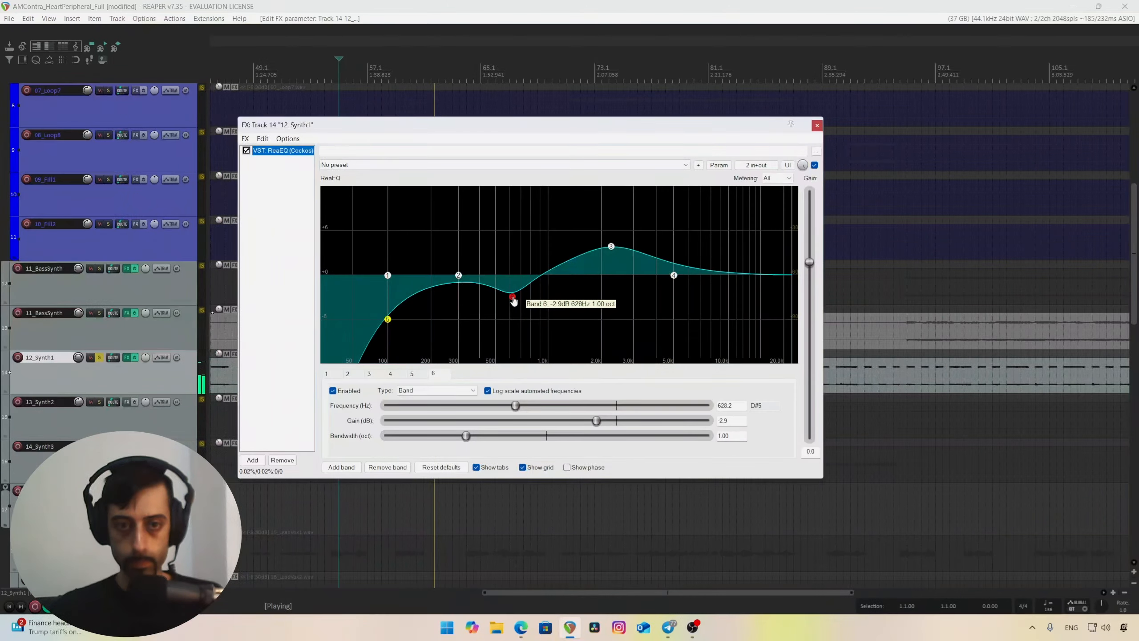
click(99, 357)
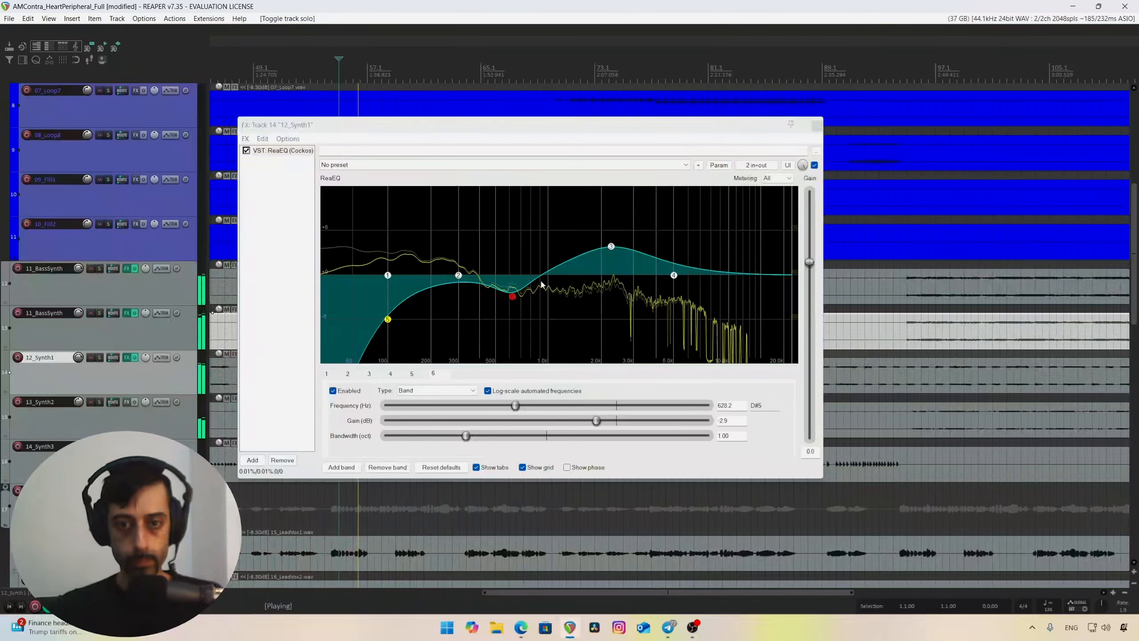
- Refine the EQ within the mix: band 3 at +3.2 dB, band 2 slightly boosted, band 6 at -5.2 dB, 474.3 Hz and 0.40 oct
drag(611, 247, 611, 251)
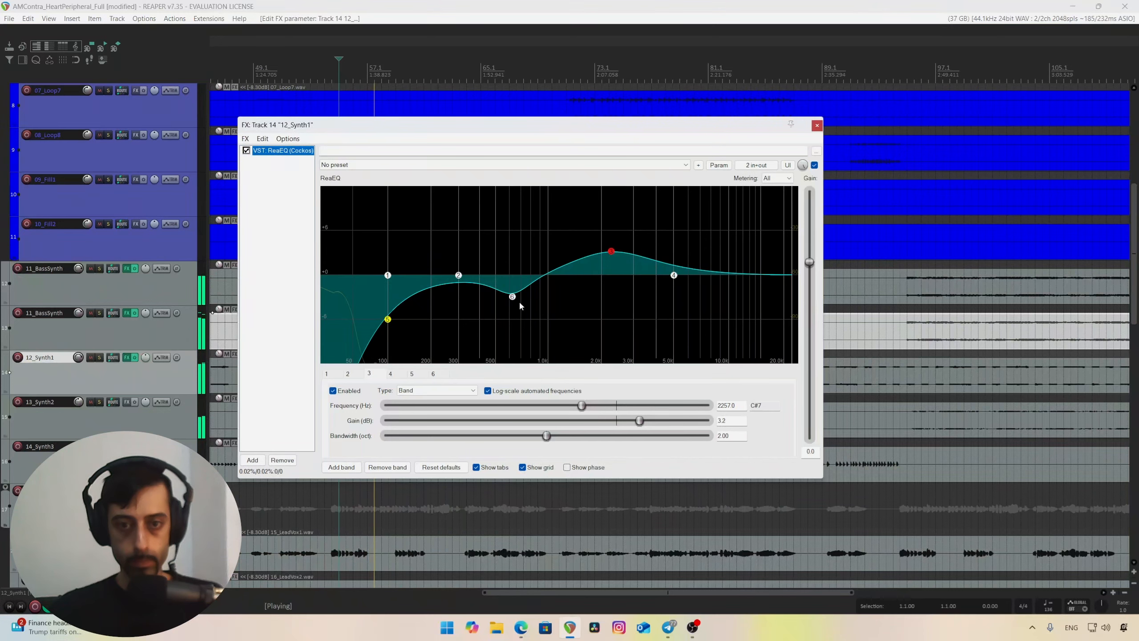
mouse_move(458, 274)
mouse_down()
mouse_move(452, 252)
mouse_move(427, 236)
mouse_move(464, 258)
mouse_up()
drag(513, 296, 496, 318)
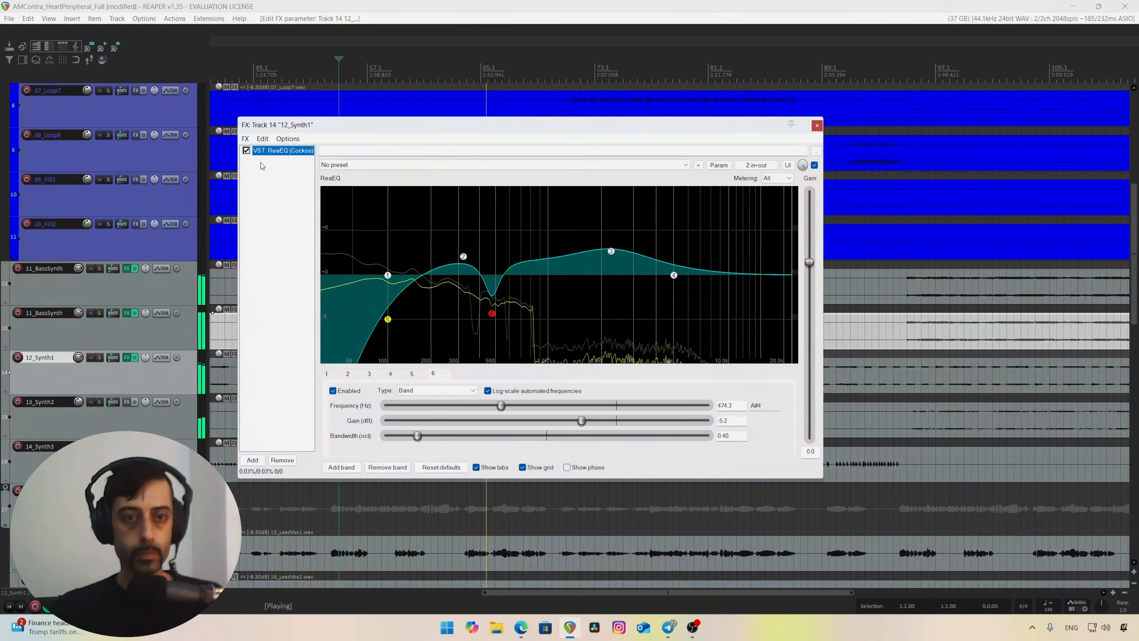
- Compare the synth in the mix with ReaEQ bypassed and active, leaving it enabled, and stop playback
click(247, 151)
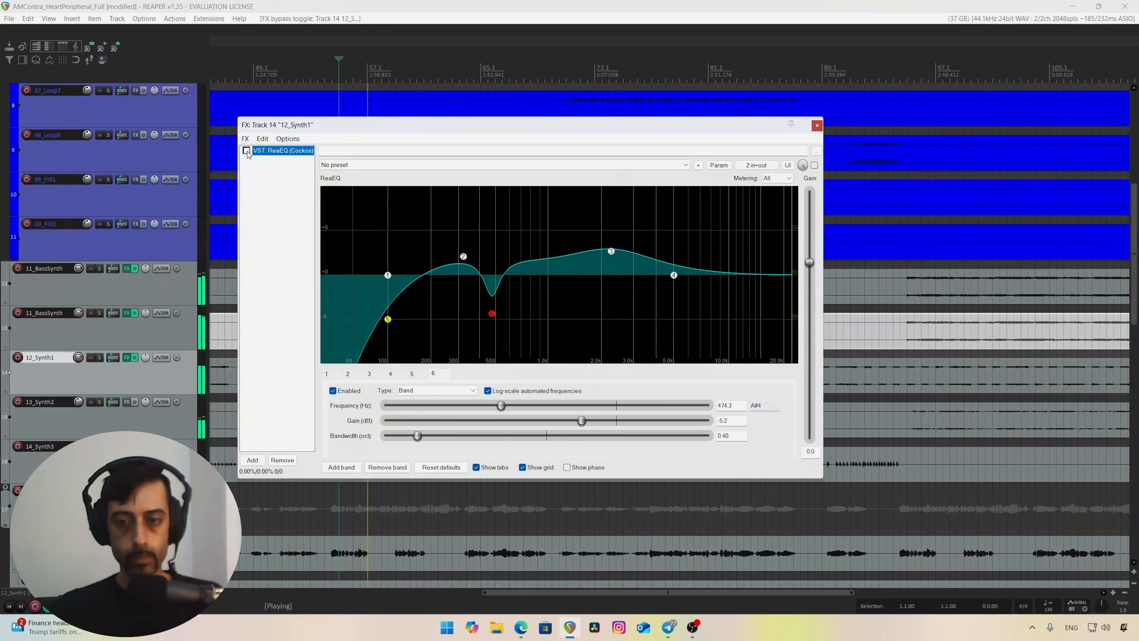
click(246, 150)
click(246, 151)
click(247, 151)
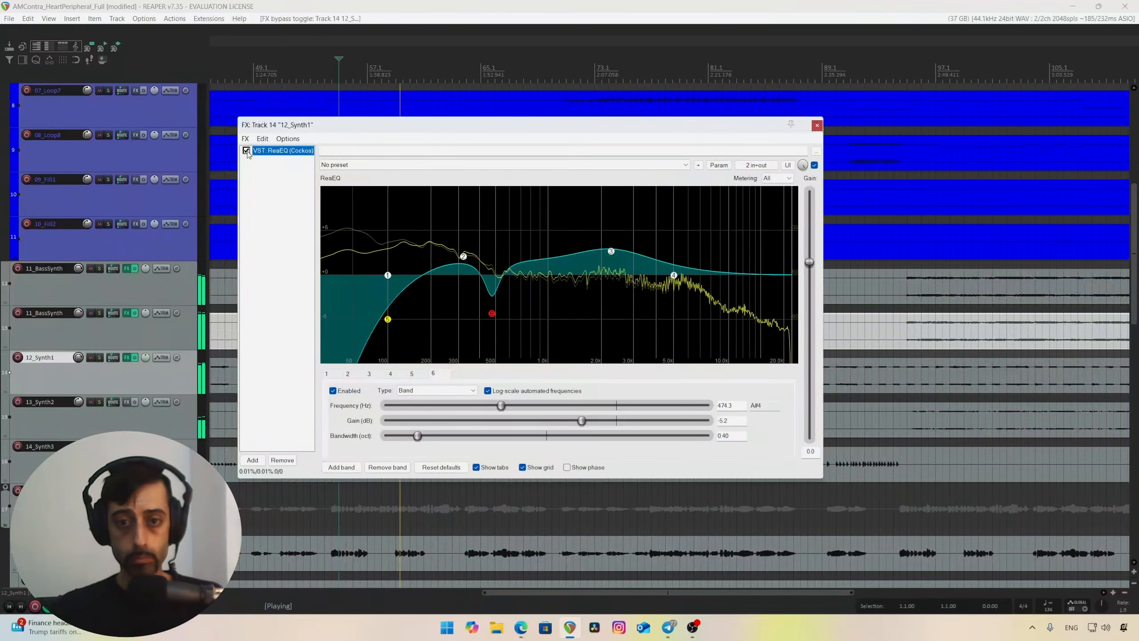
key(space)
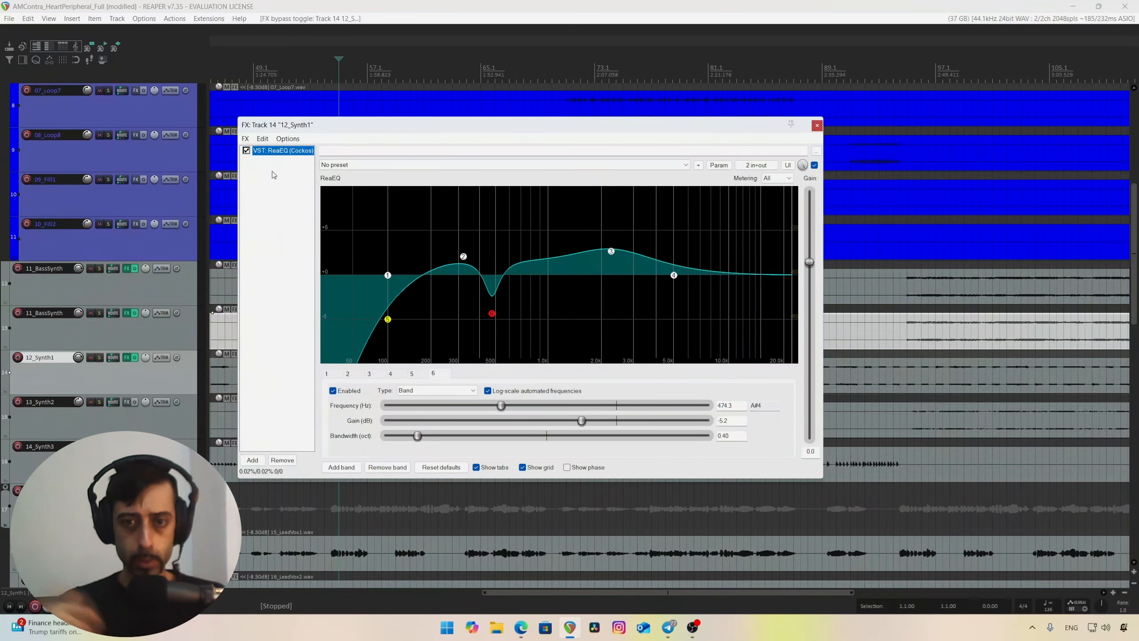
- Add the Variety of Sound plug-in FlavourMTC after ReaEQ on 12_Synth1 and play the mix briefly
right_click(274, 174)
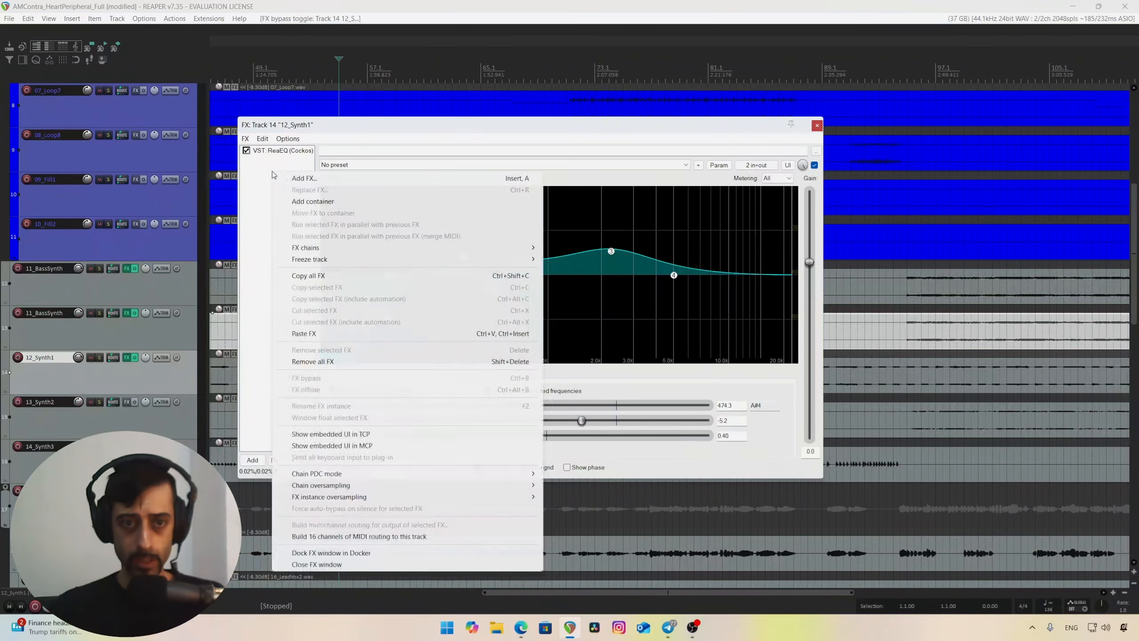
click(316, 175)
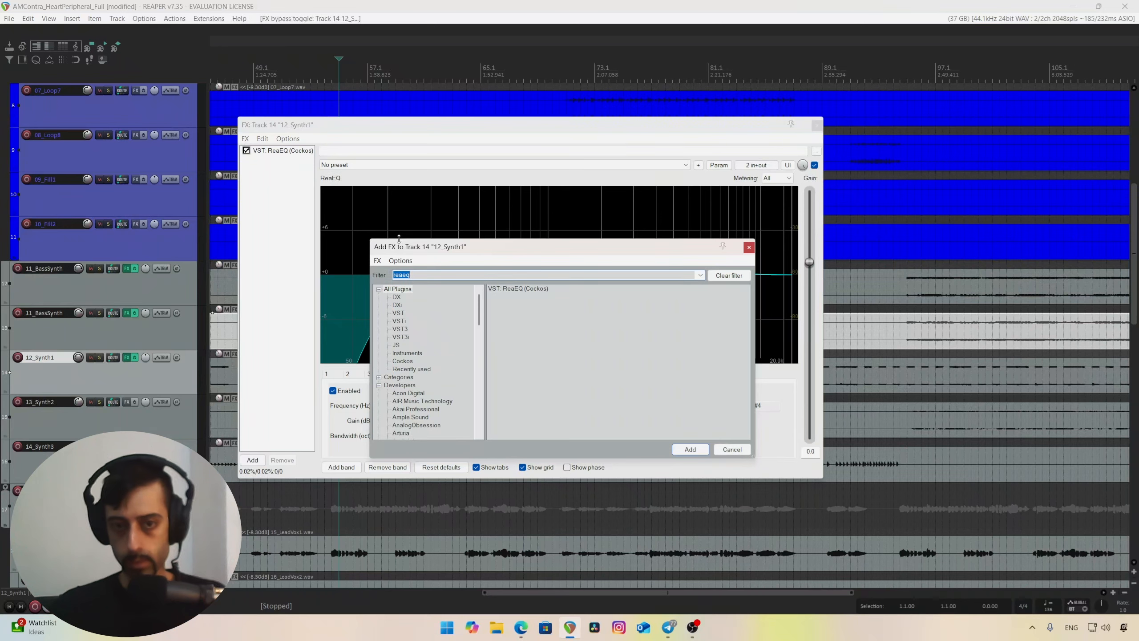
click(729, 275)
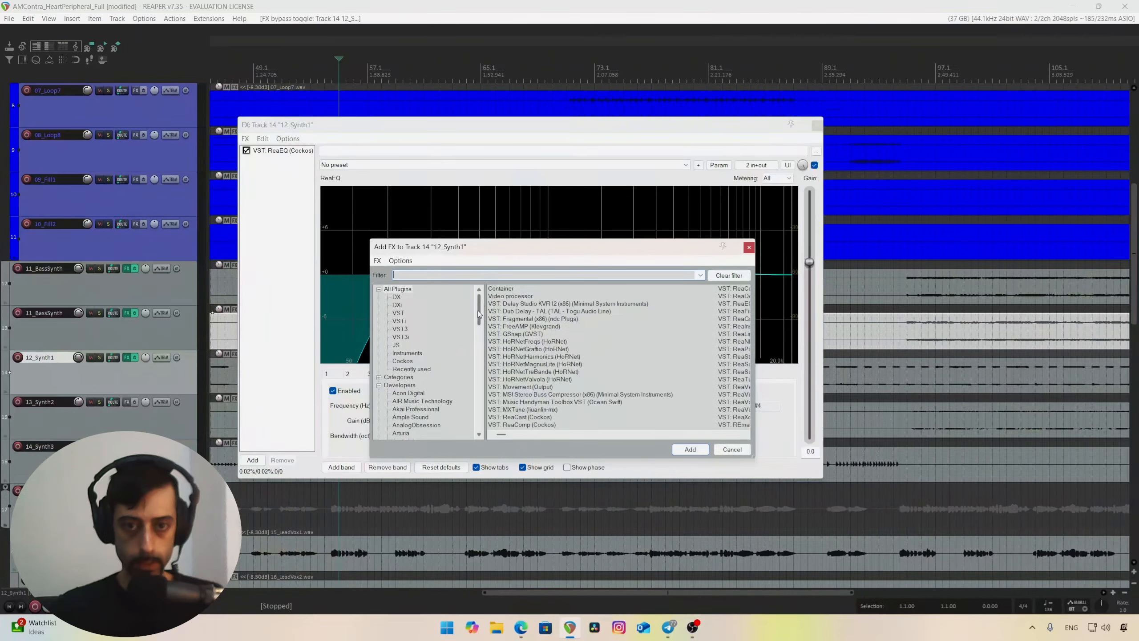
drag(478, 313, 485, 414)
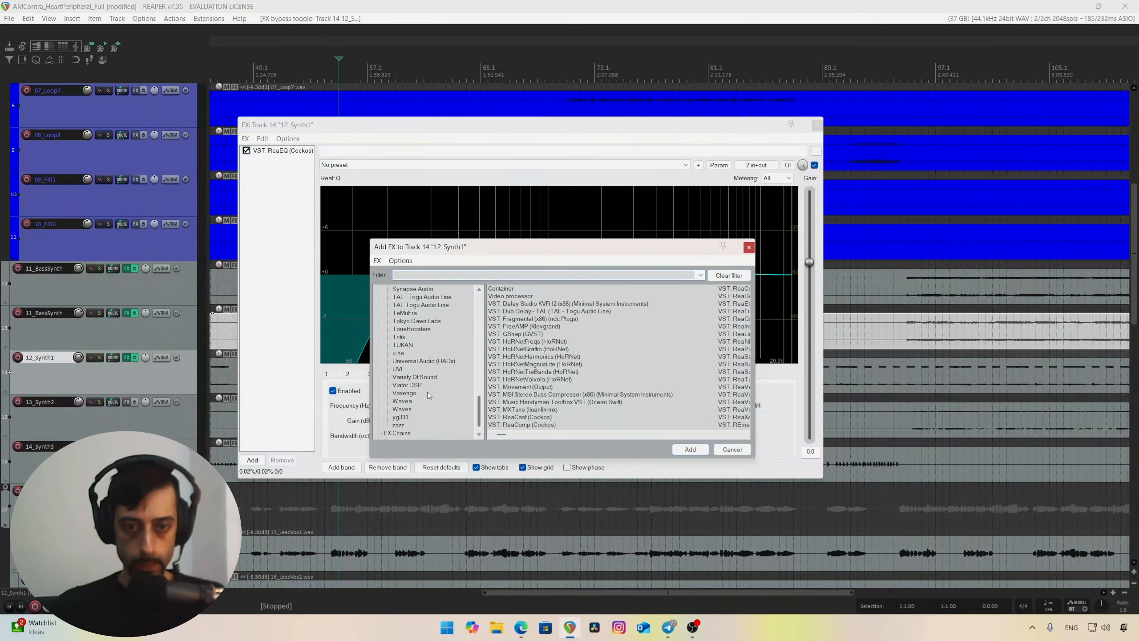
click(422, 378)
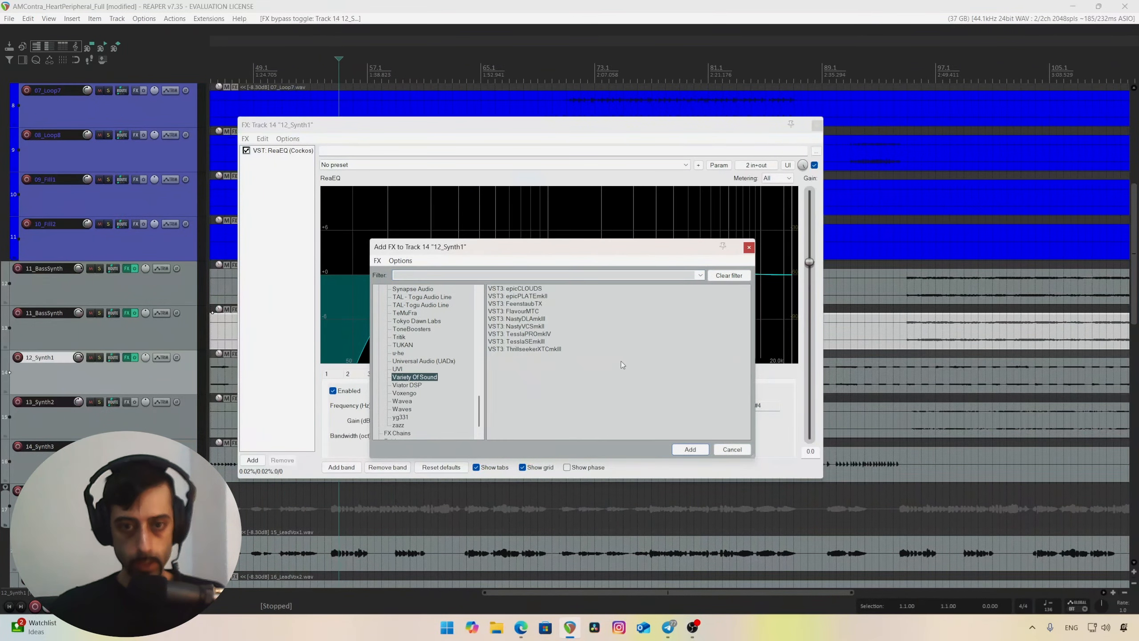
double_click(532, 313)
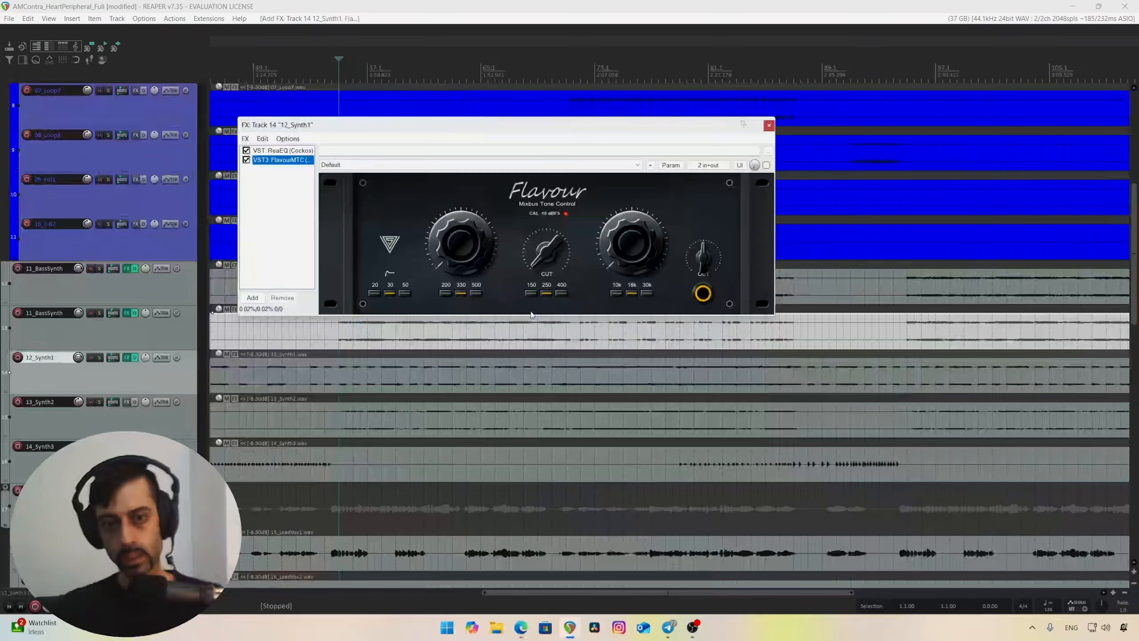
drag(539, 141, 552, 184)
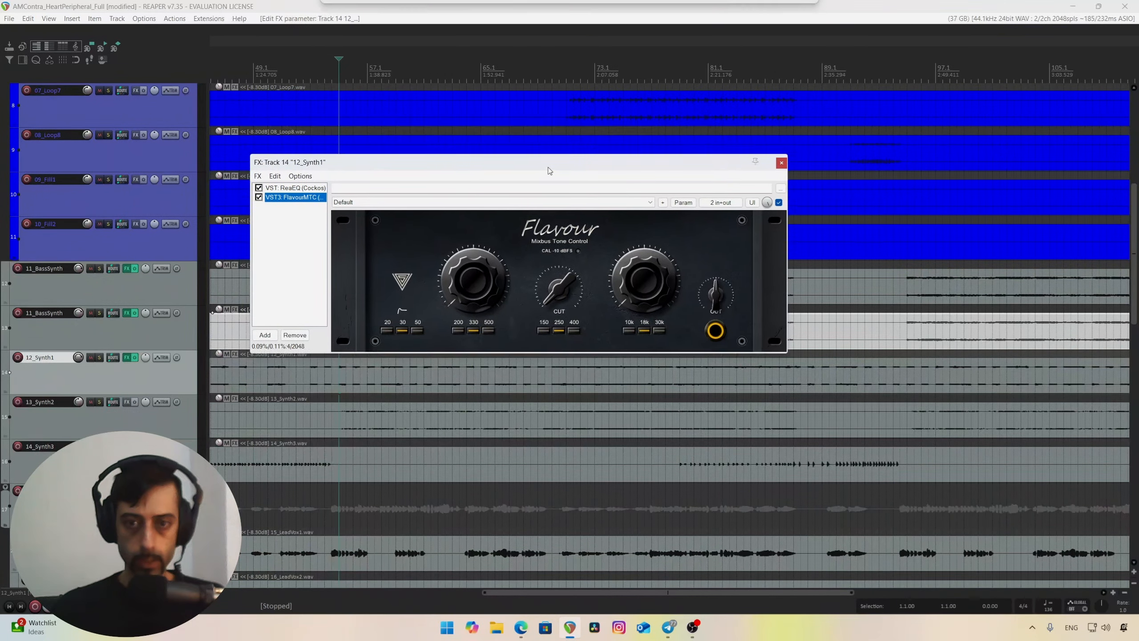
key(space)
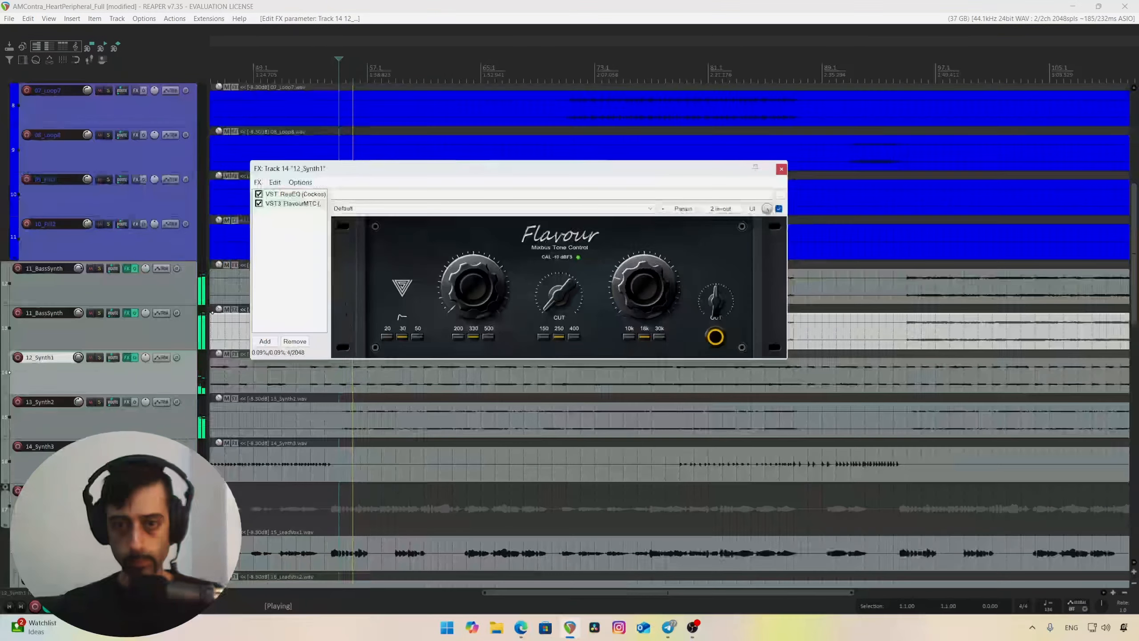
key(space)
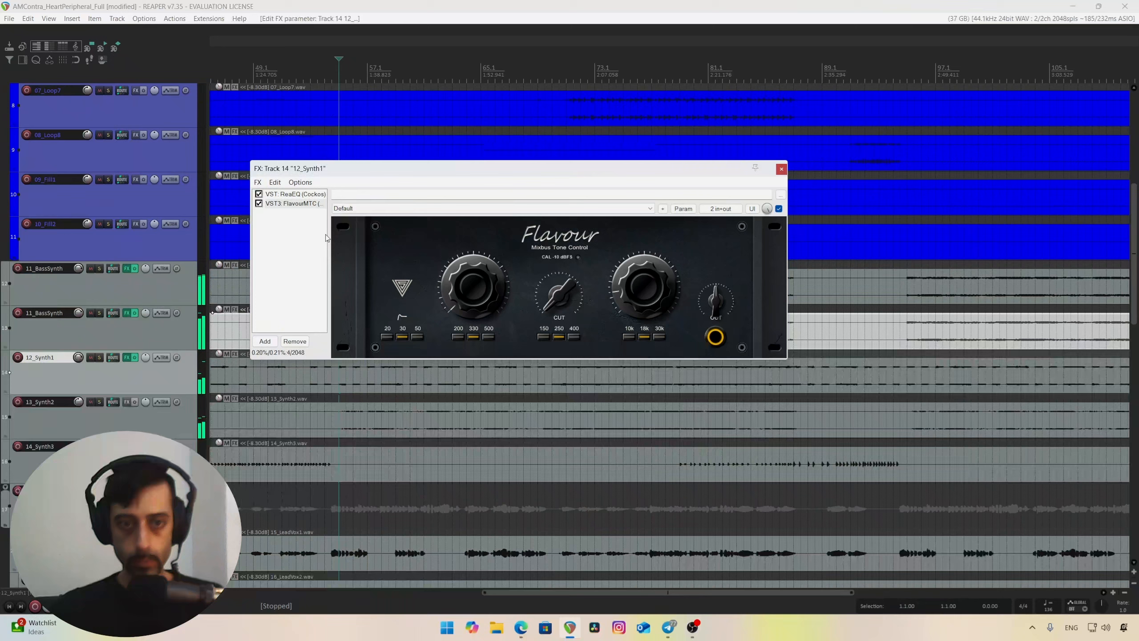
- Replace FlavourMTC with FeenstaubTX in the 12_Synth1 effects chain
right_click(293, 206)
click(316, 223)
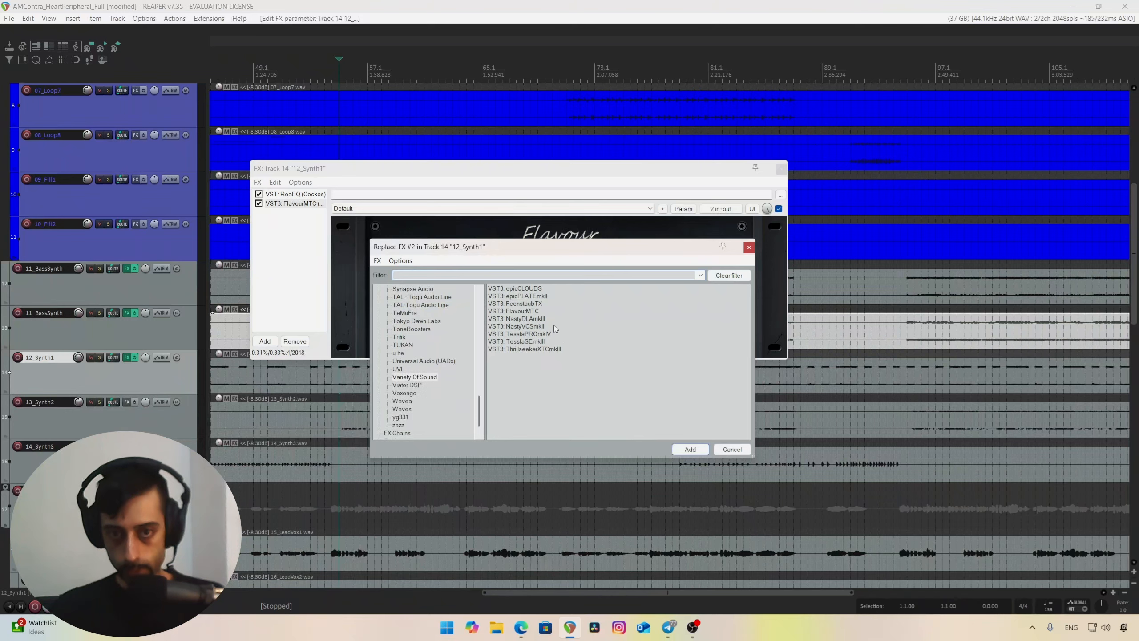
double_click(523, 303)
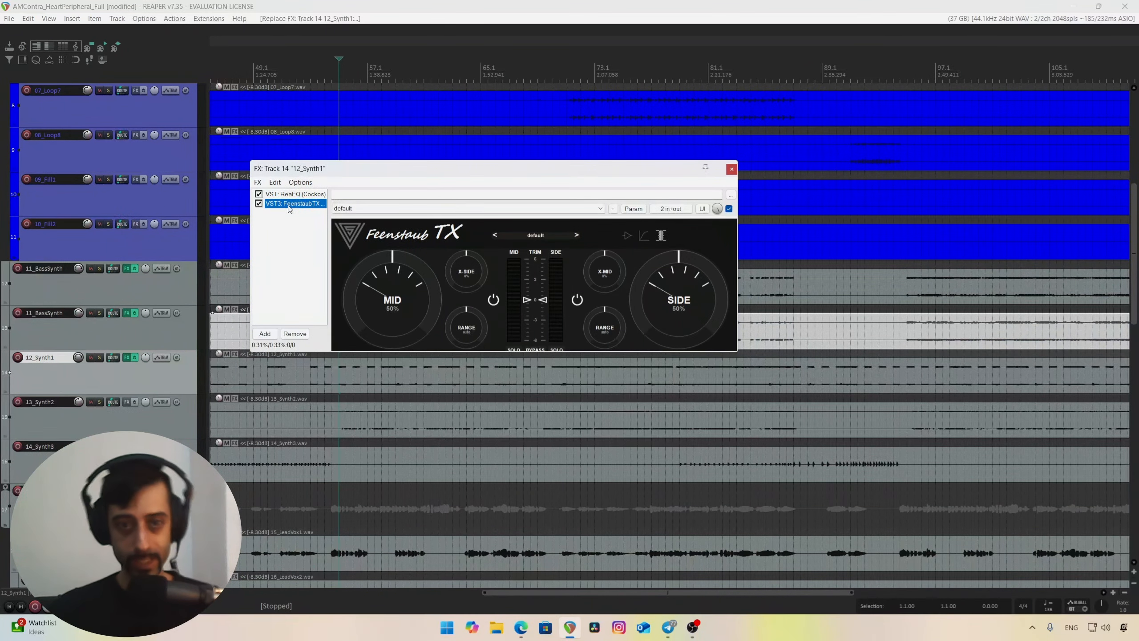
- Replace the effect after ReaEQ on 12_Synth1 with ThrillseekerXTC and reposition its window over the tracks
right_click(289, 207)
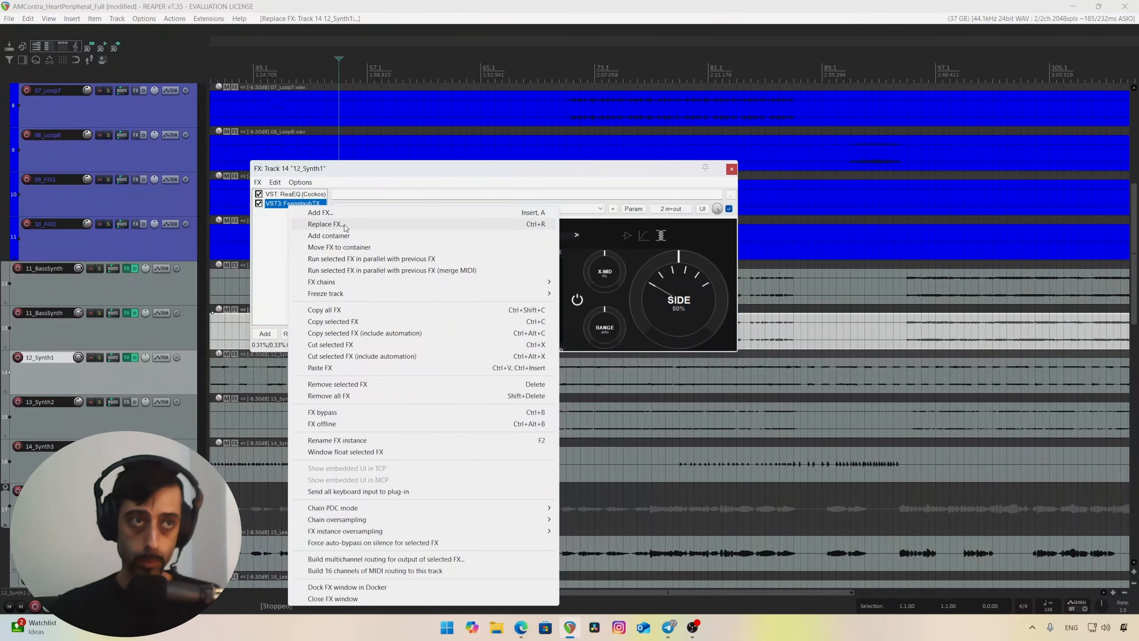
click(325, 224)
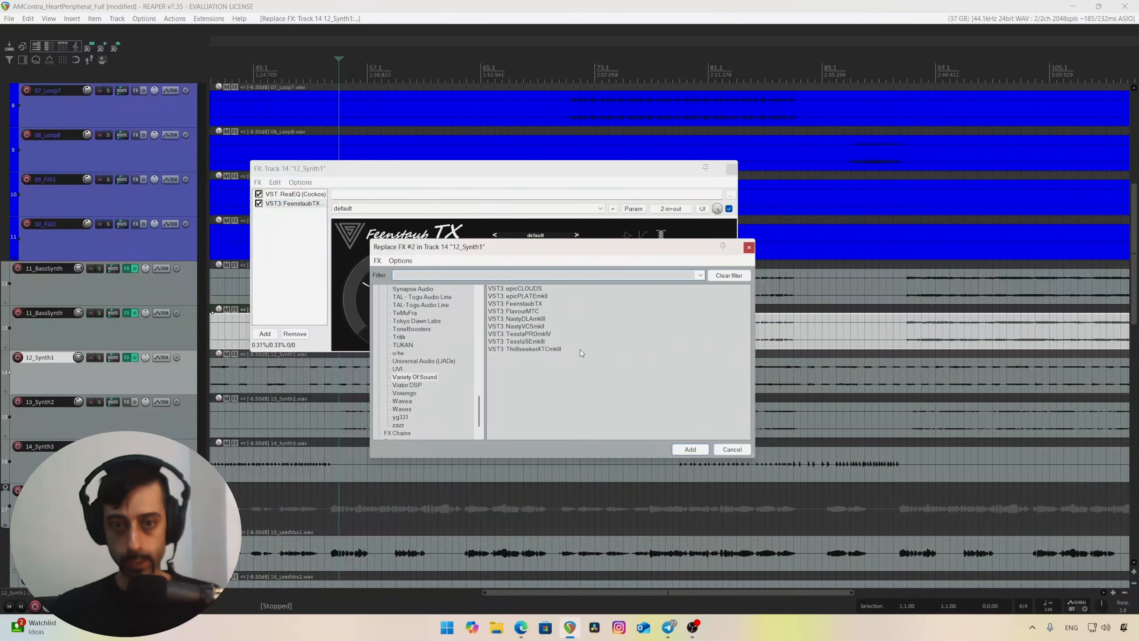
click(551, 350)
double_click(551, 350)
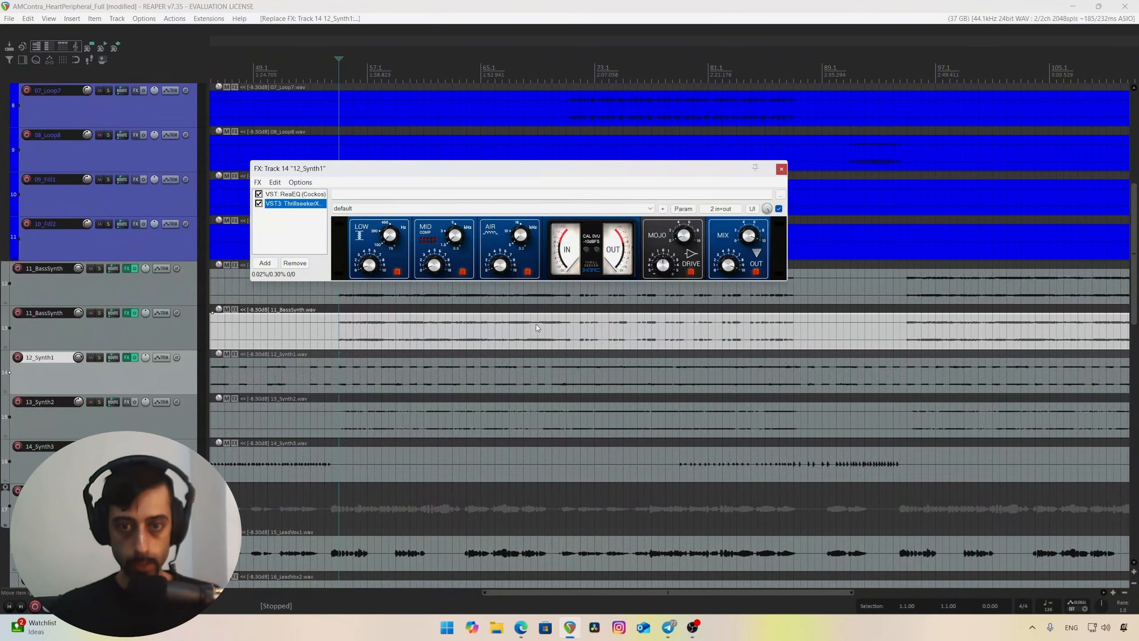
drag(512, 172, 503, 221)
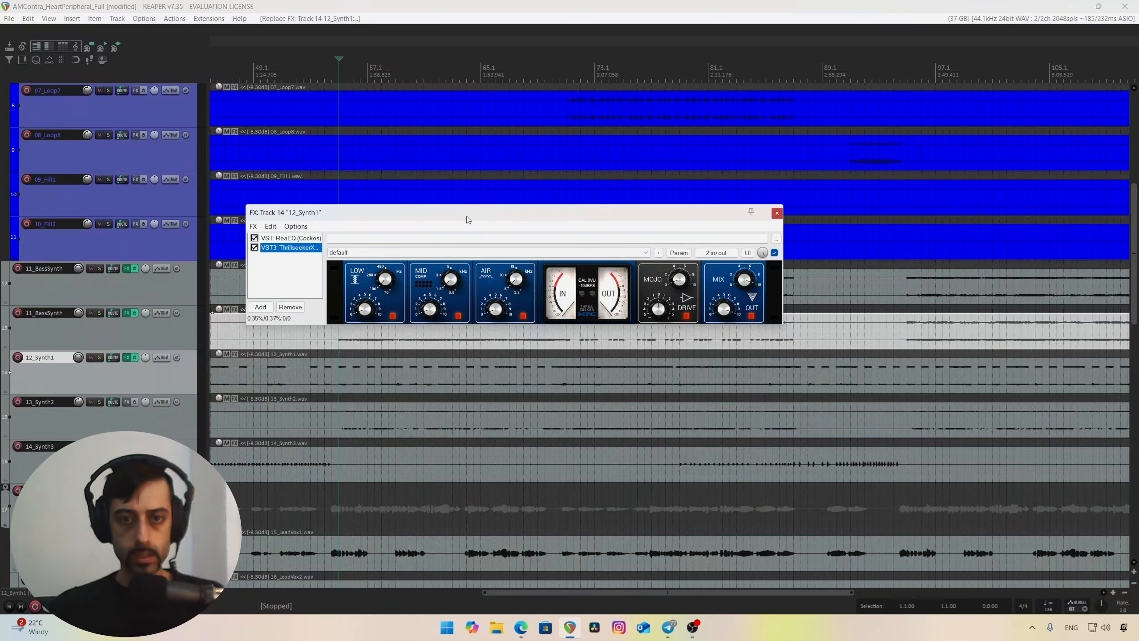
drag(467, 220, 493, 243)
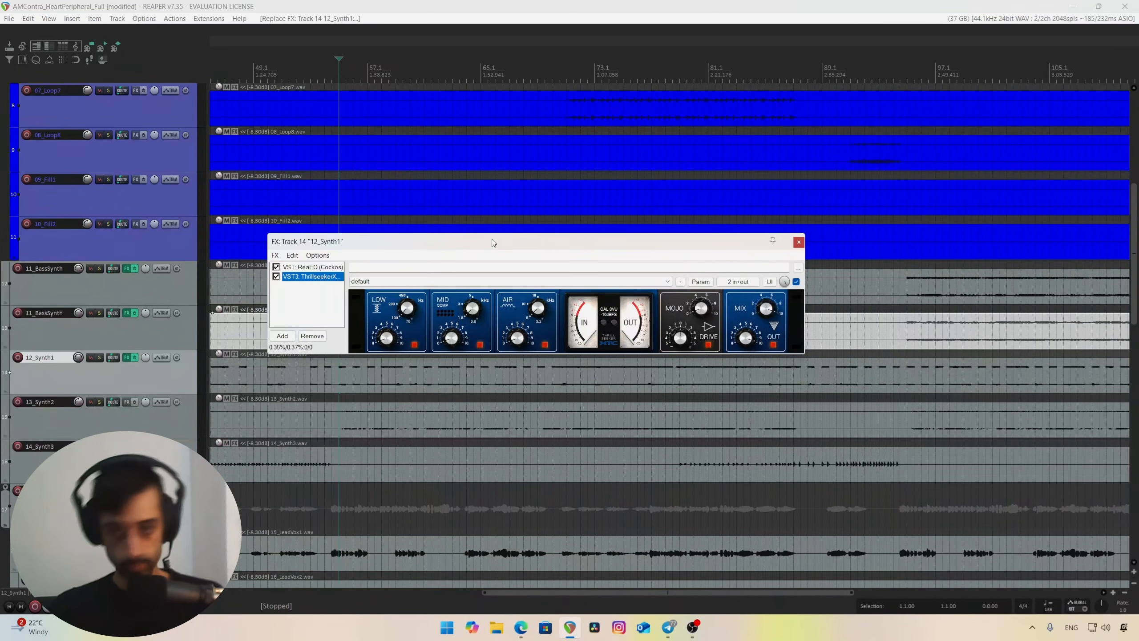
- Solo 12_Synth1 and adjust the frequency and amount of ThrillseekerXTC's LOW band while listening
key(space)
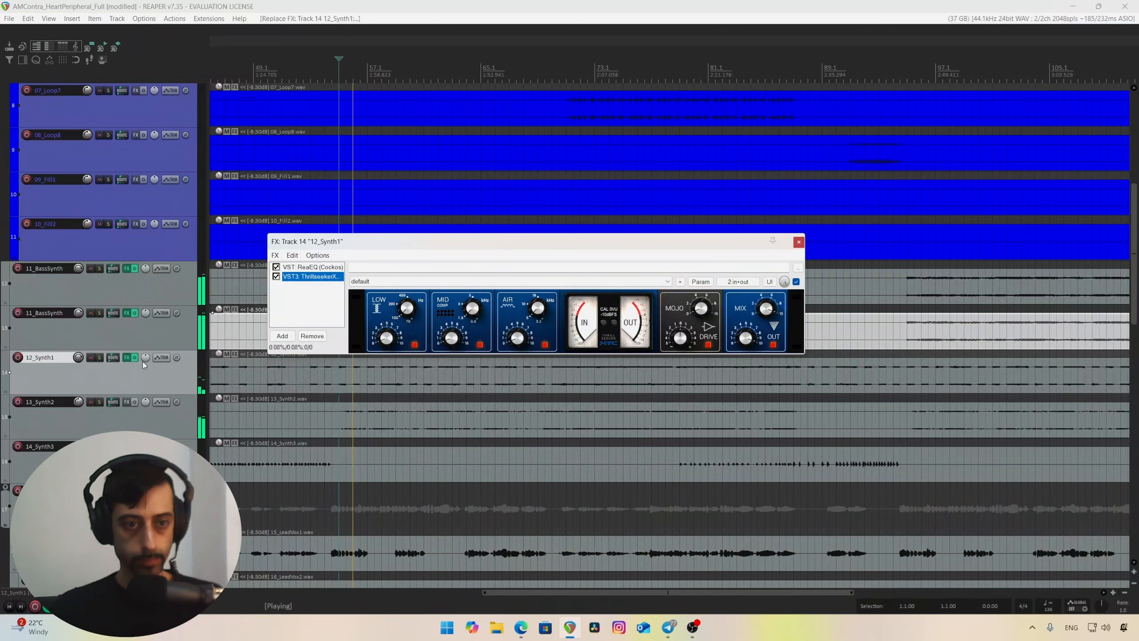
click(99, 357)
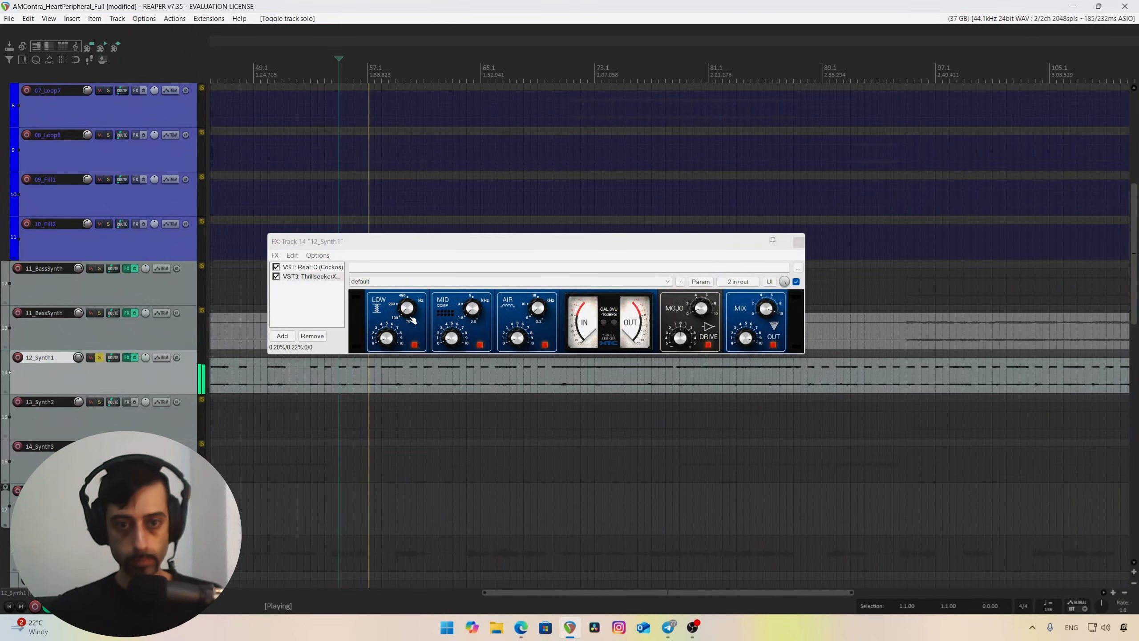
drag(408, 310, 408, 288)
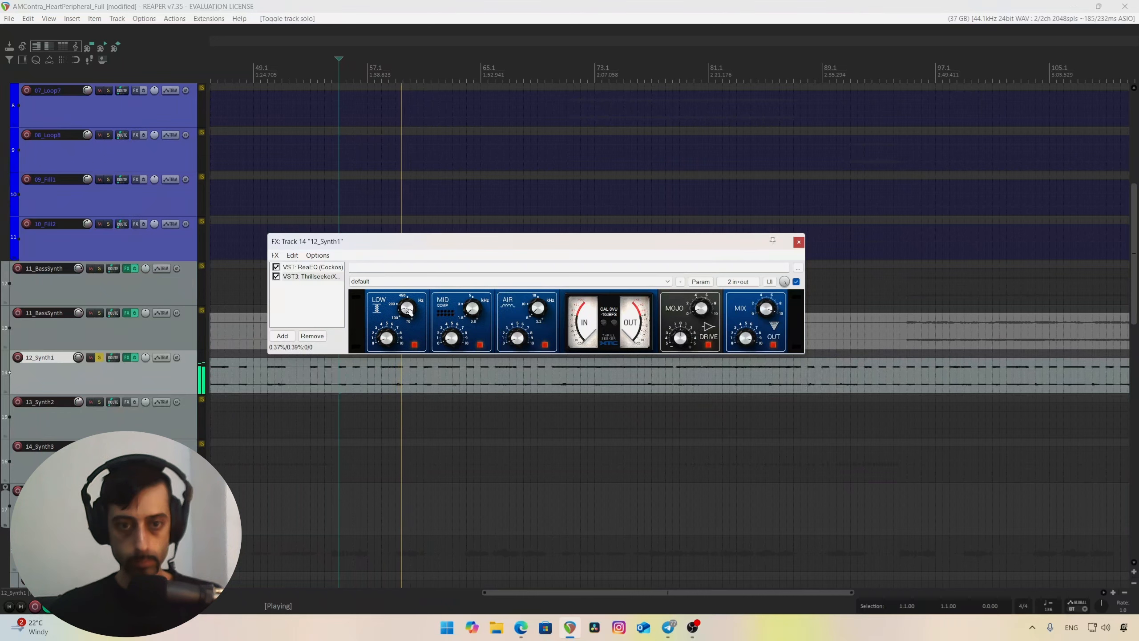
drag(387, 338, 387, 315)
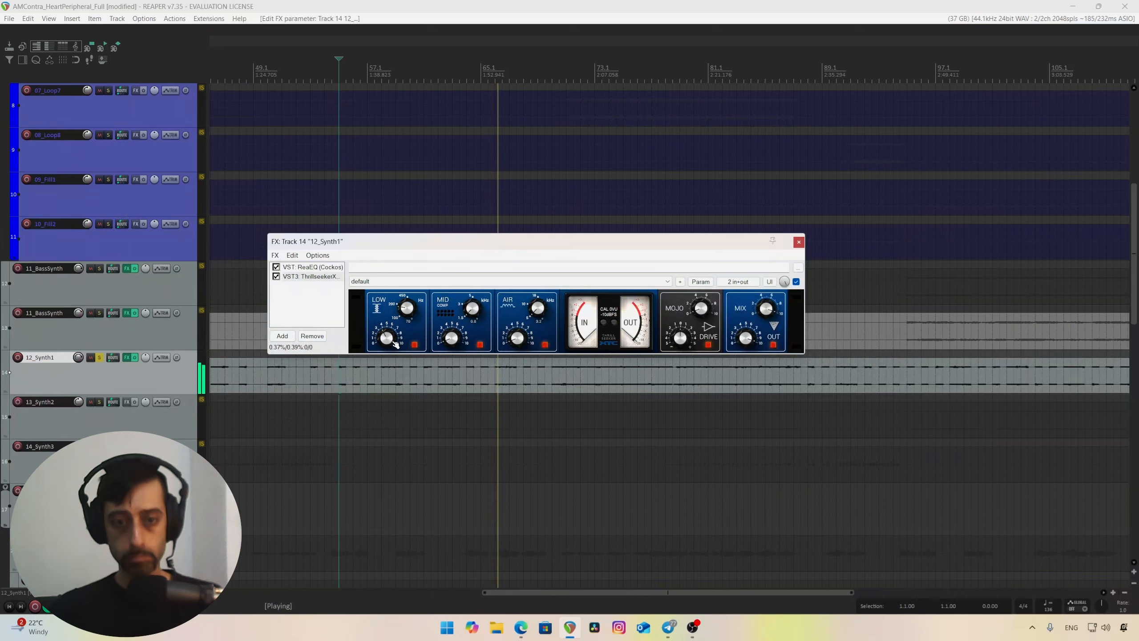
key(space)
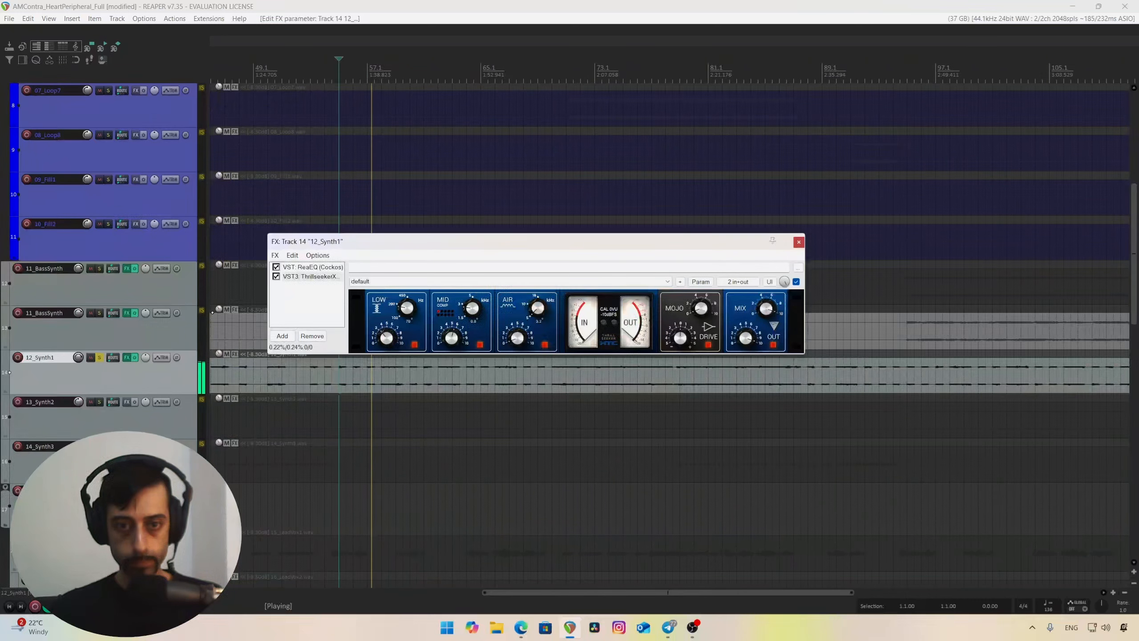
key(space)
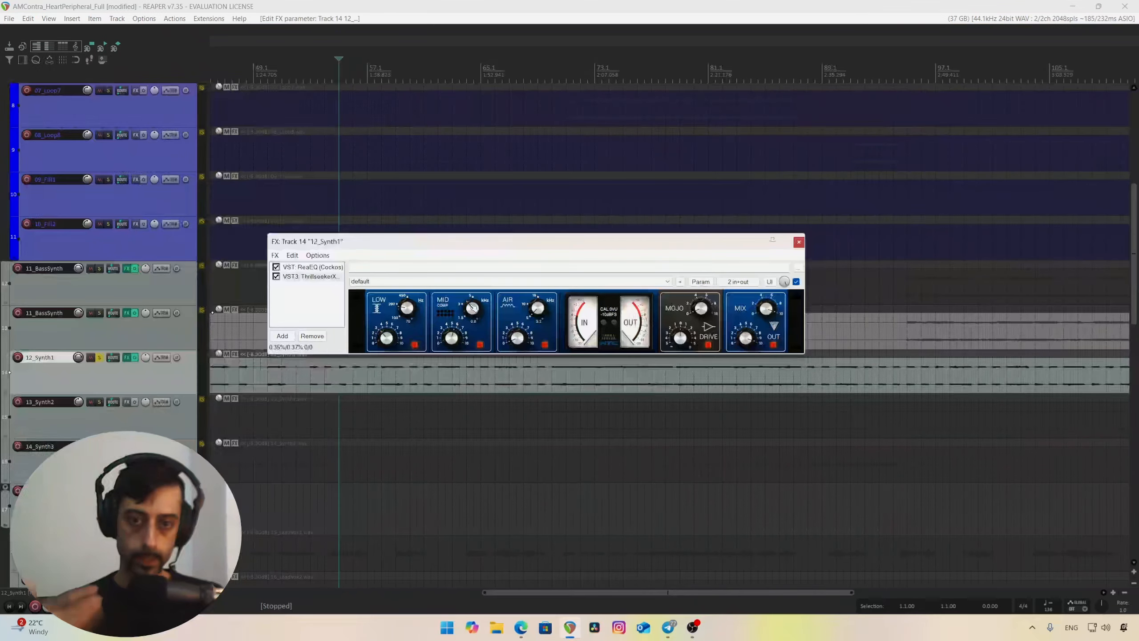
- Listen to short passages of the soloed synth to judge ThrillseekerXTC's MID and AIR processing
key(space)
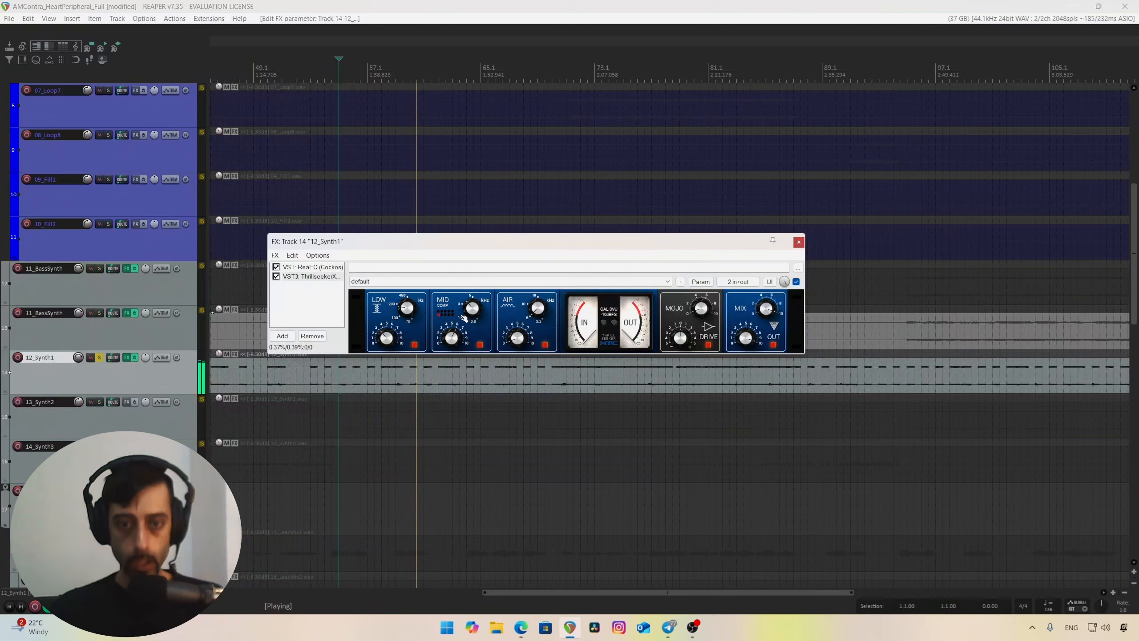
key(space)
mouse_move(474, 233)
mouse_down()
mouse_move(474, 248)
mouse_move(474, 201)
mouse_move(474, 230)
mouse_up()
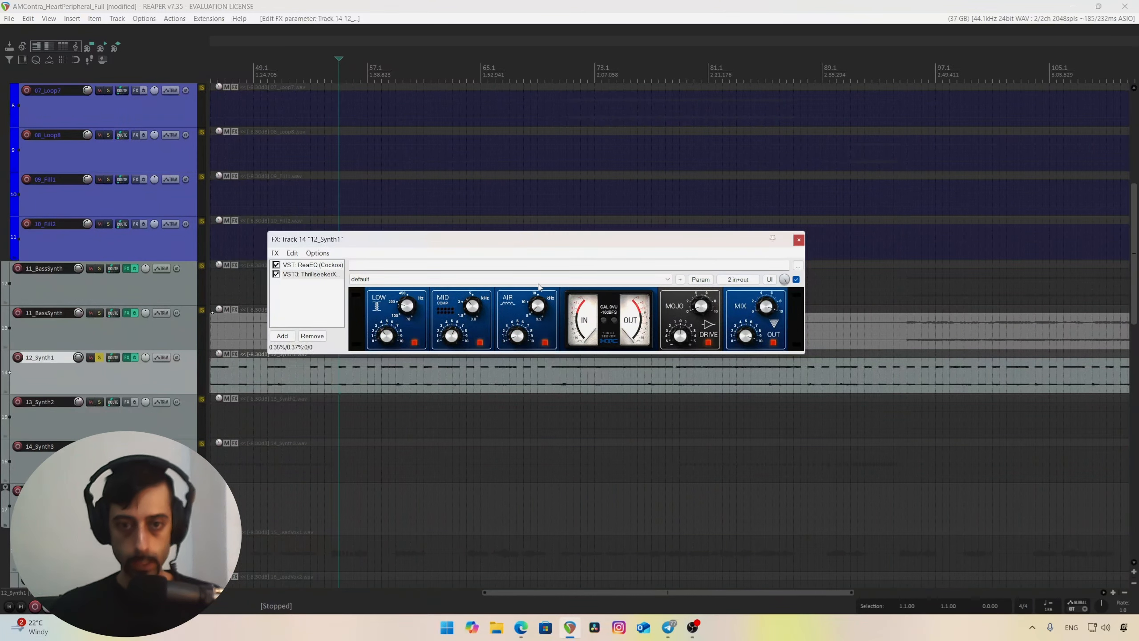
key(space)
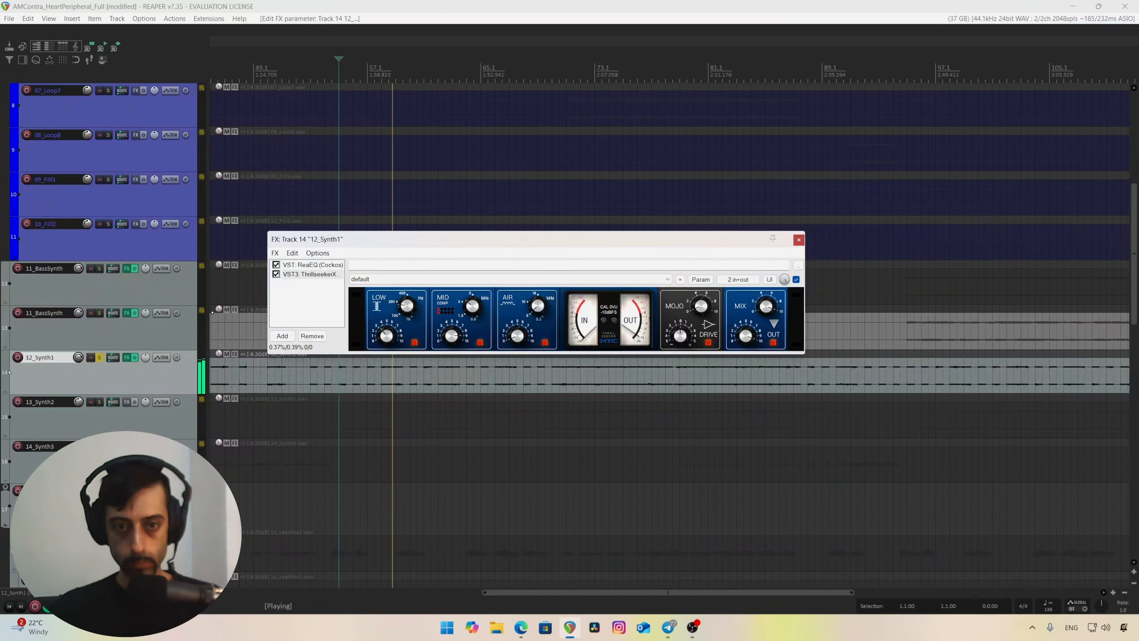
key(space)
key(space)
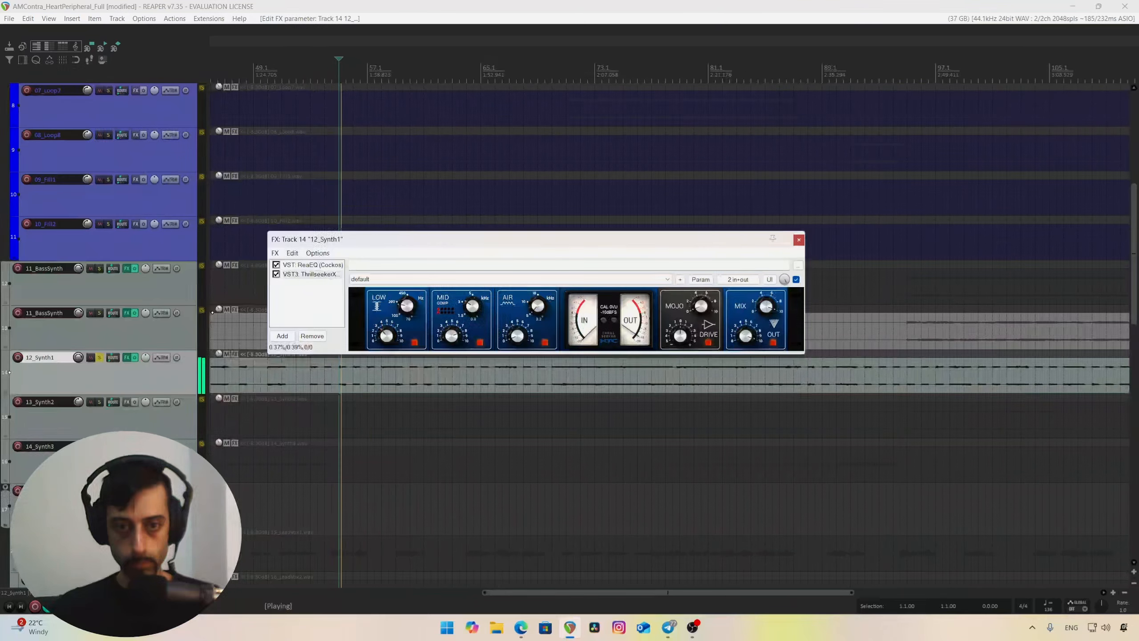
drag(507, 244, 509, 257)
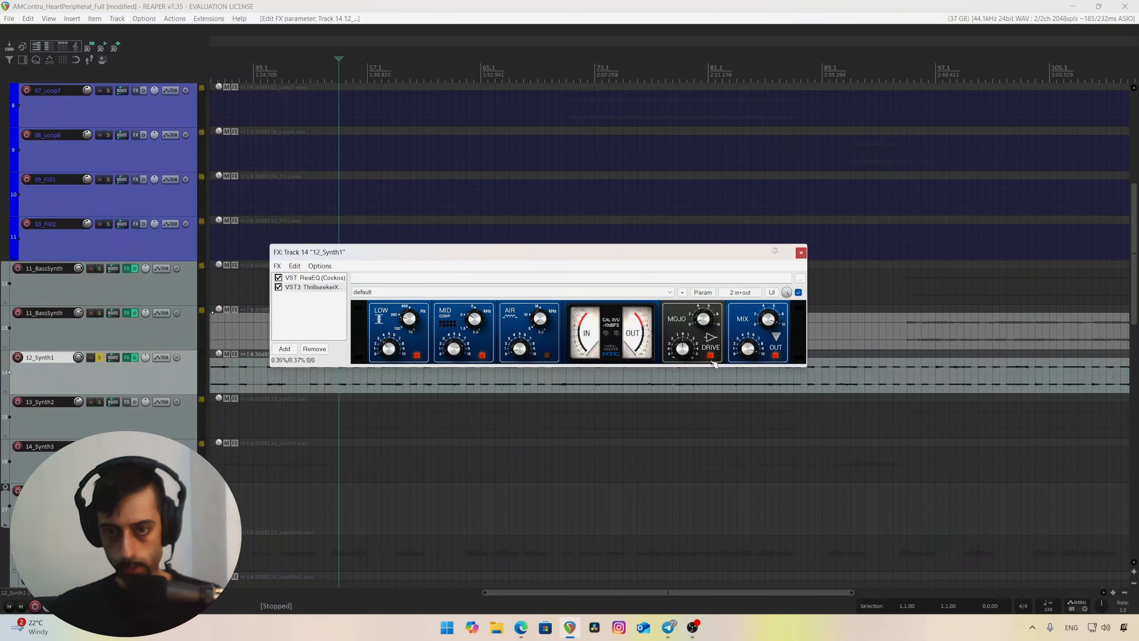
- Compare the soloed synth with ThrillseekerXTC's DRIVE stage off and on, leaving it on, and stop playback
key(space)
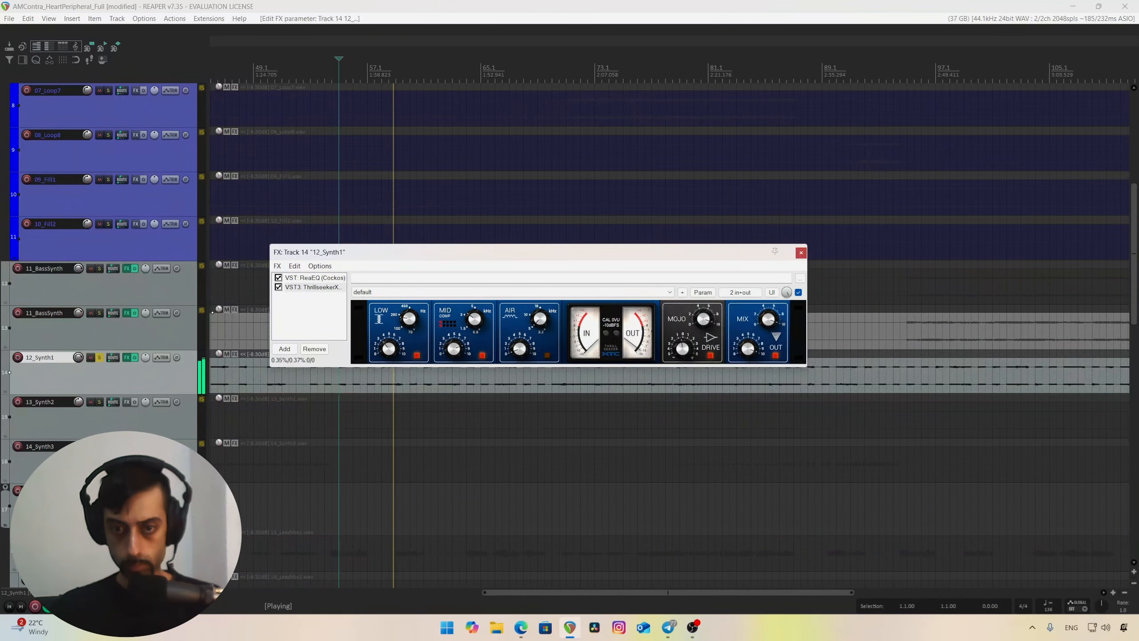
click(711, 356)
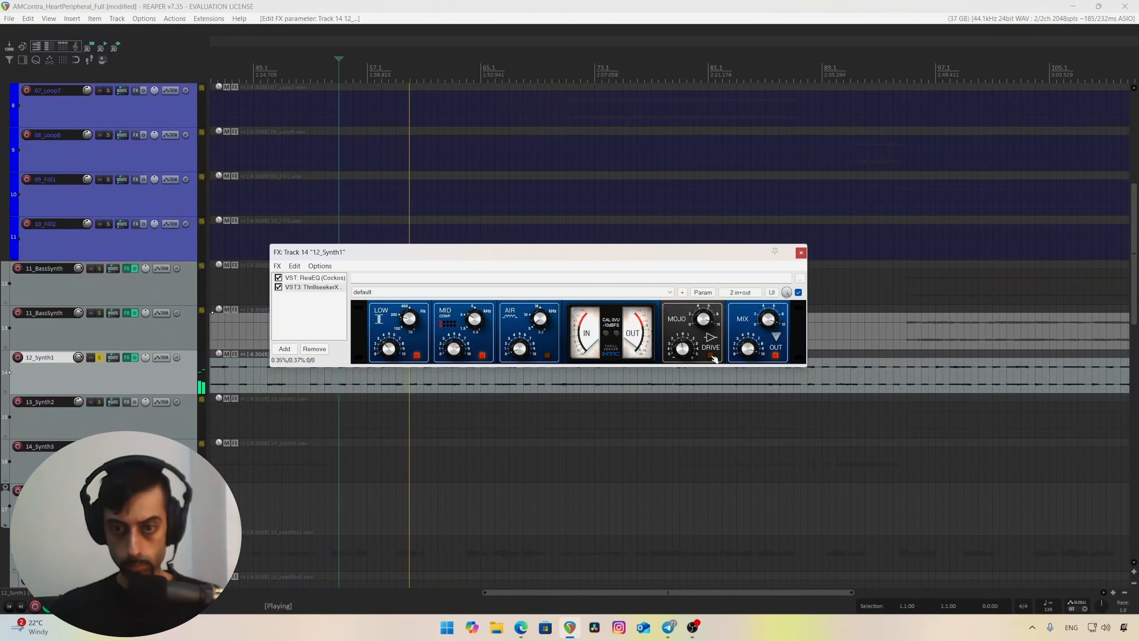
click(711, 356)
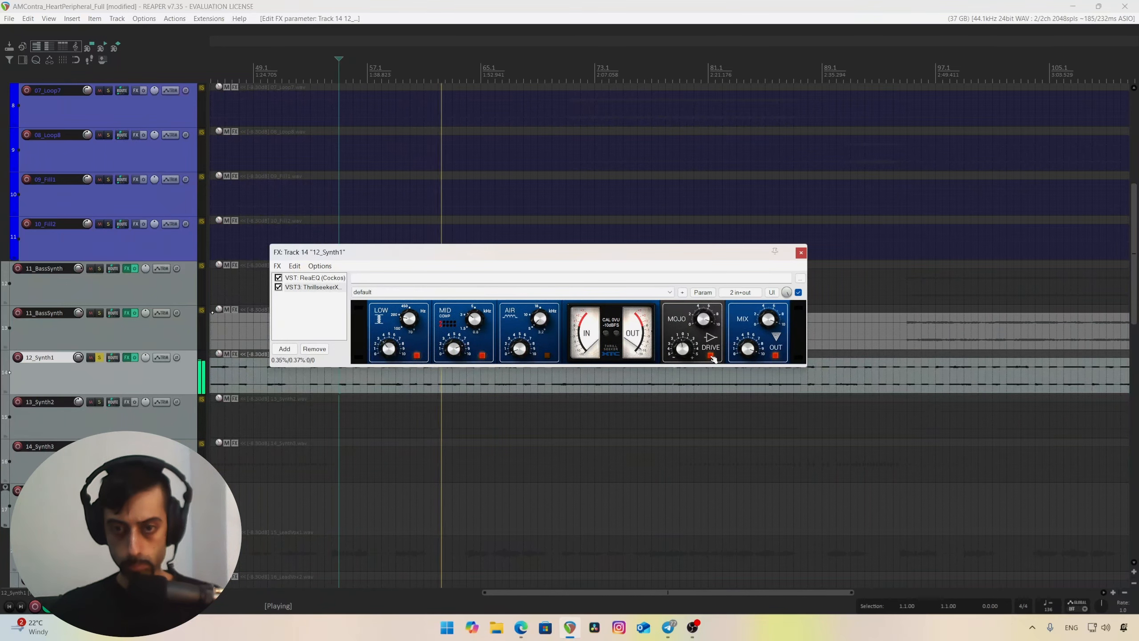
key(space)
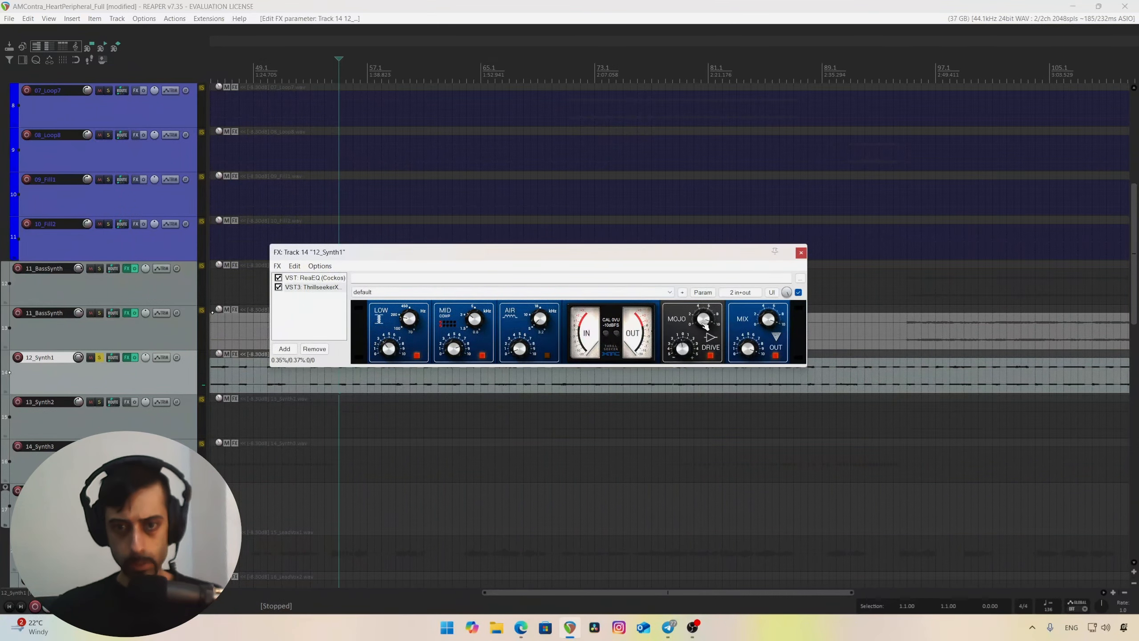
click(711, 355)
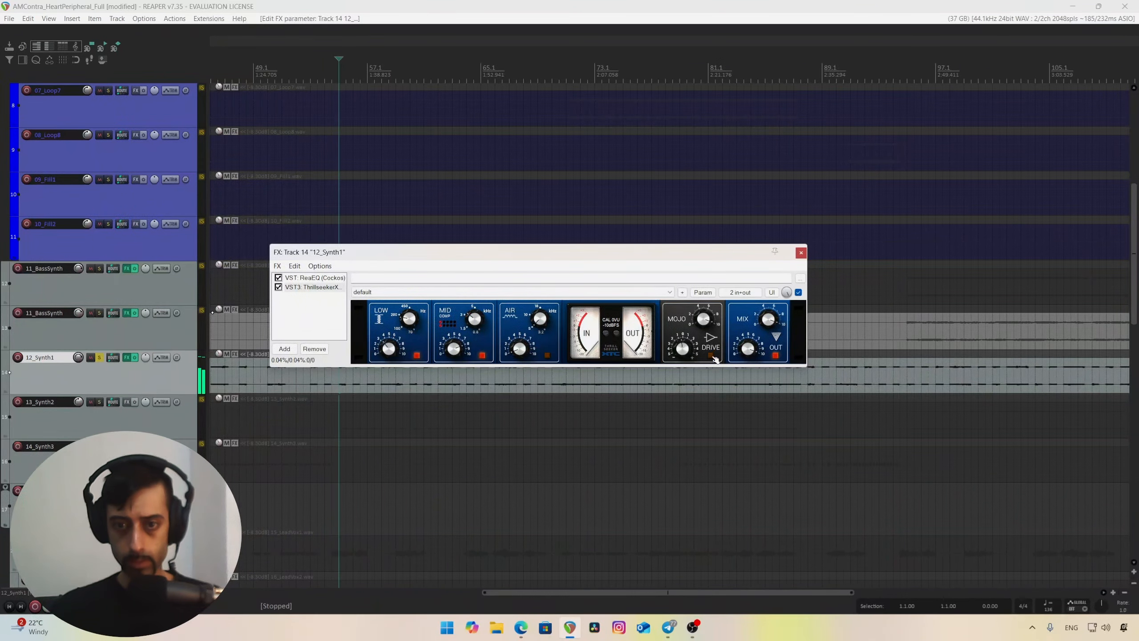
key(space)
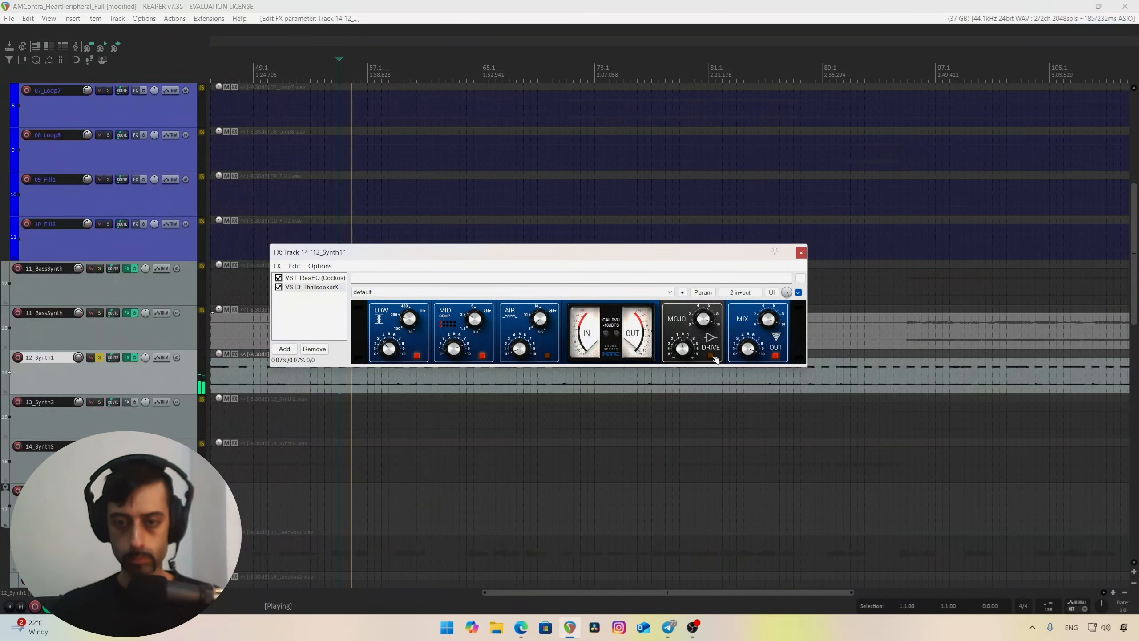
click(711, 356)
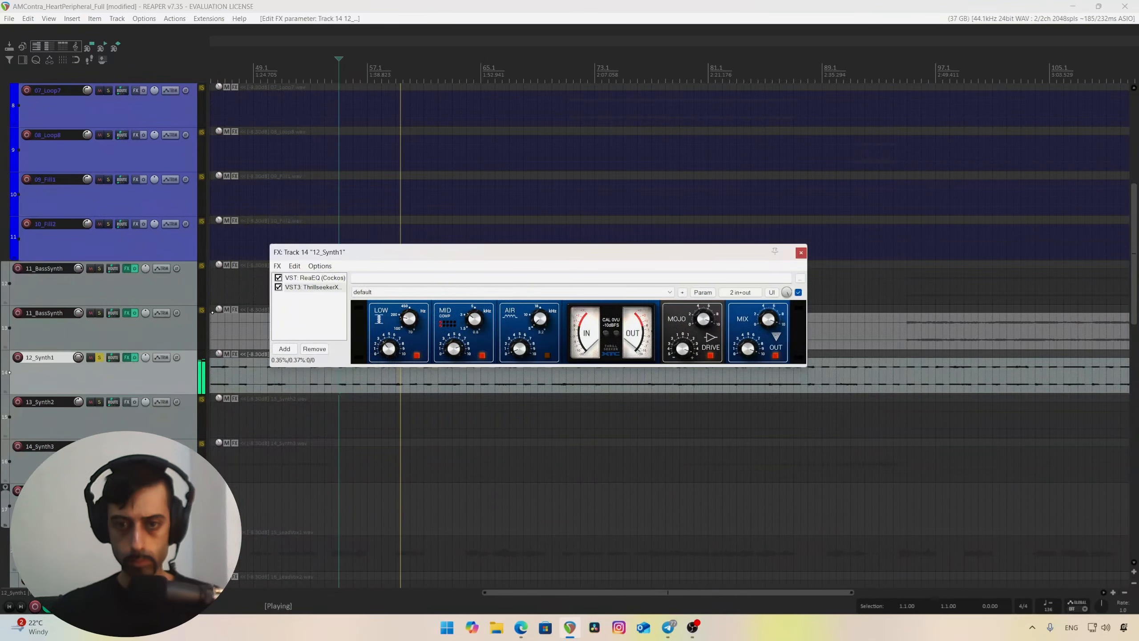
key(space)
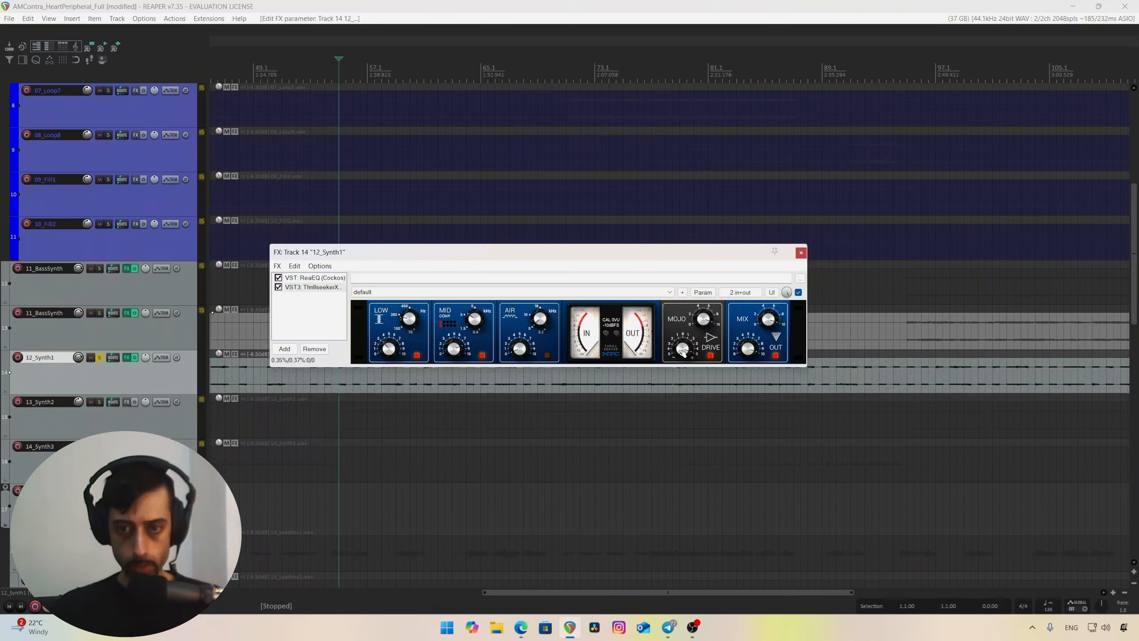
- Replay the soloed 12_Synth1 to recheck ThrillseekerXTC's DRIVE stage and compare the sound with the plug-in bypassed and active
key(space)
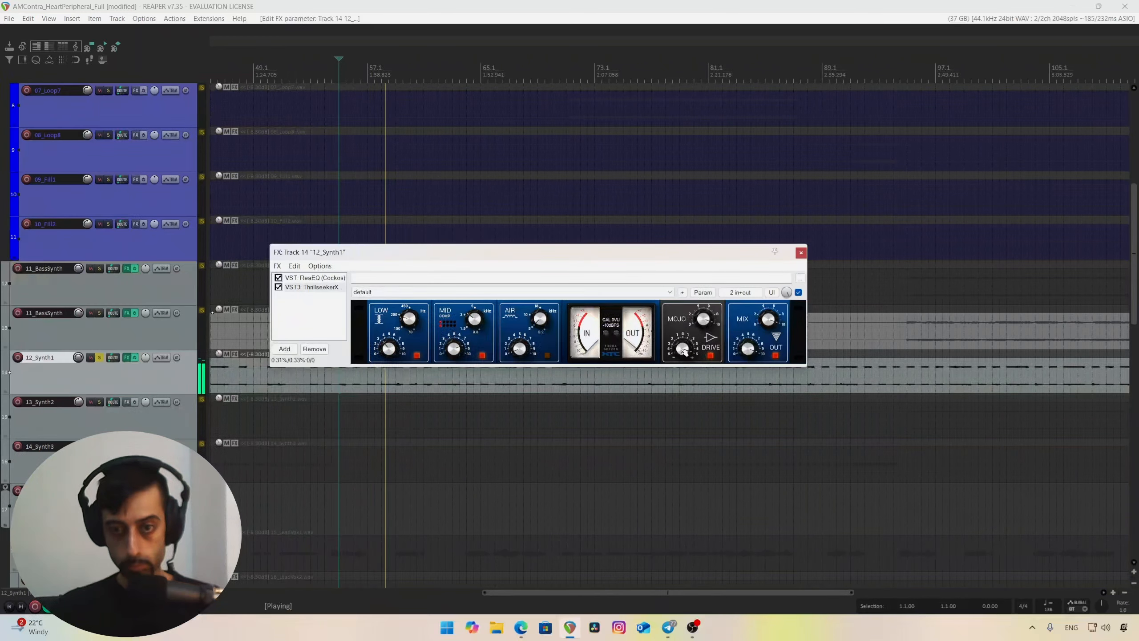
click(711, 356)
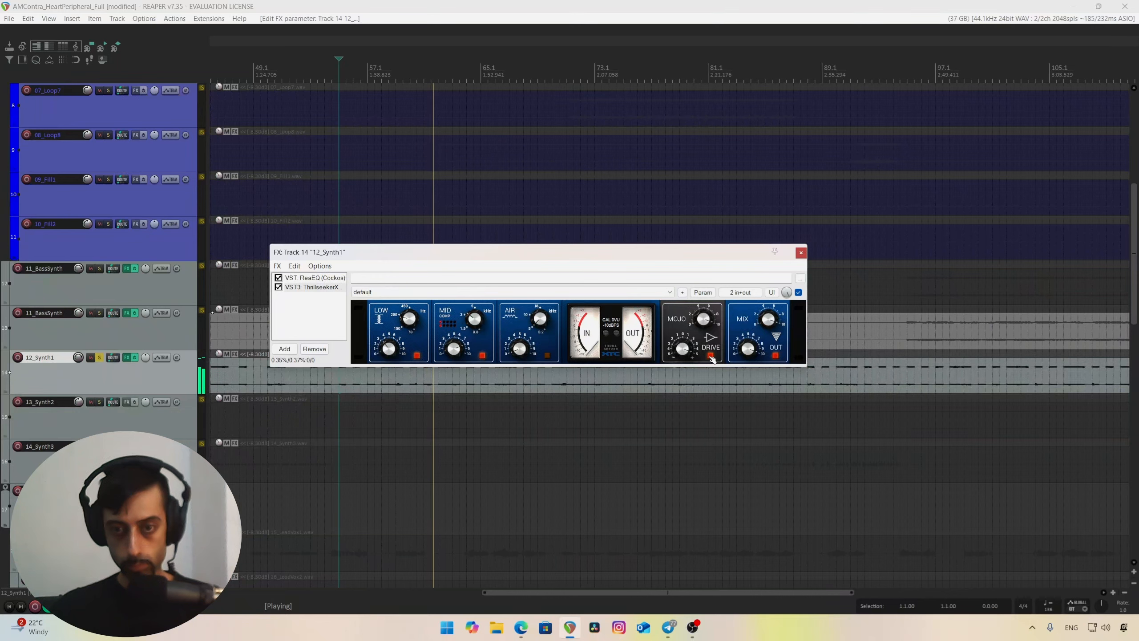
key(space)
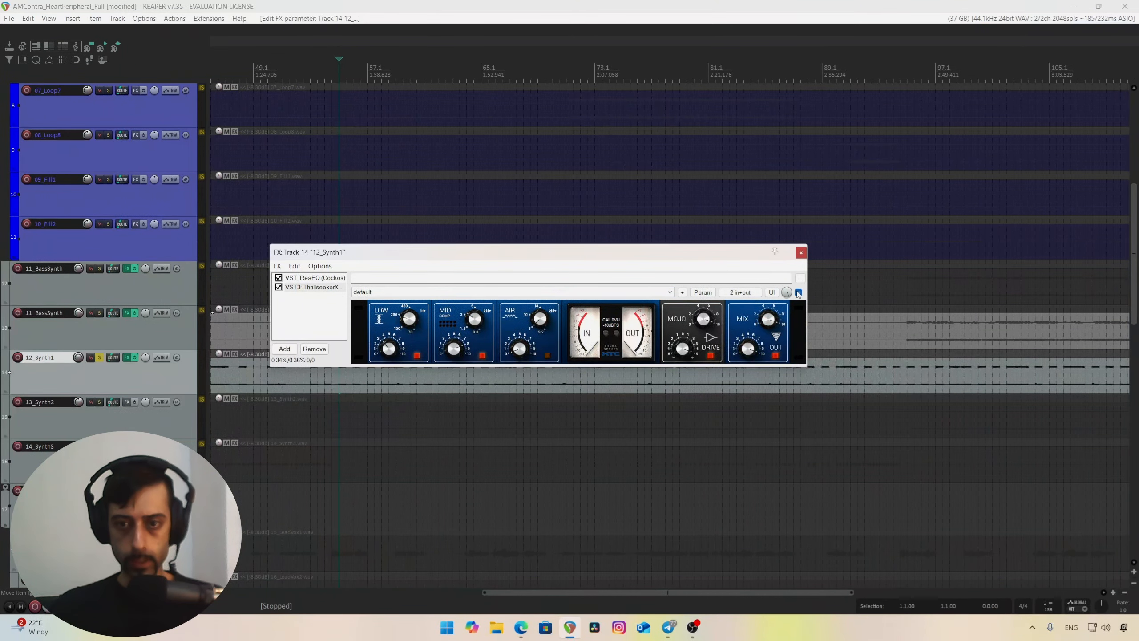
key(space)
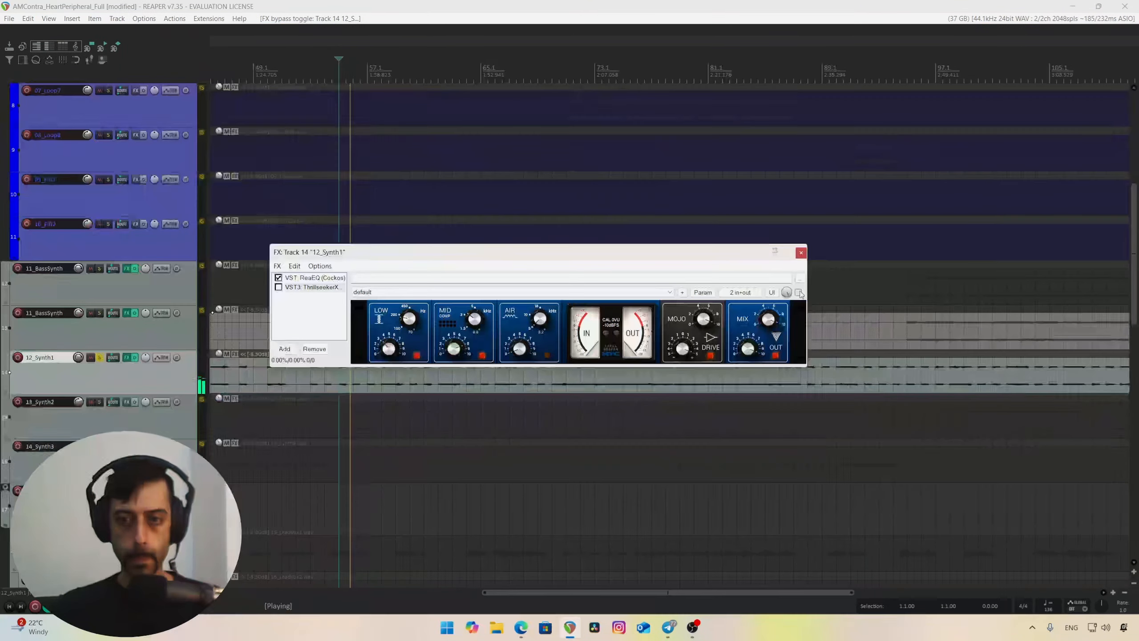
click(799, 292)
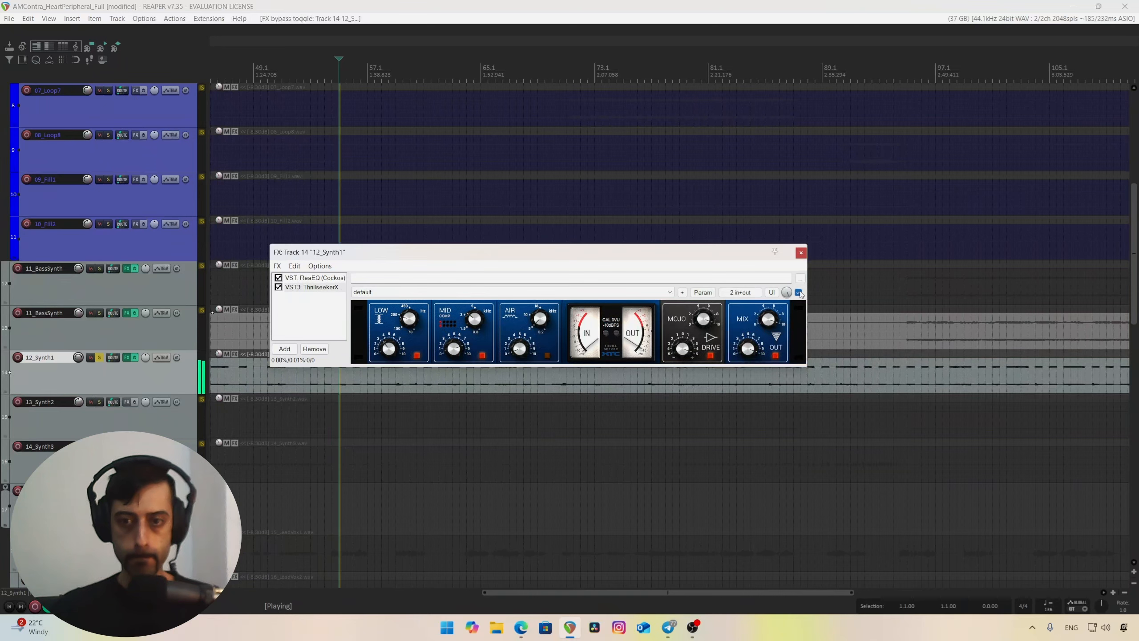
key(space)
- Adjust ThrillseekerXTC's OUT level on the soloed synth, compare it against the bypassed sound, and close the effects window
key(space)
click(749, 350)
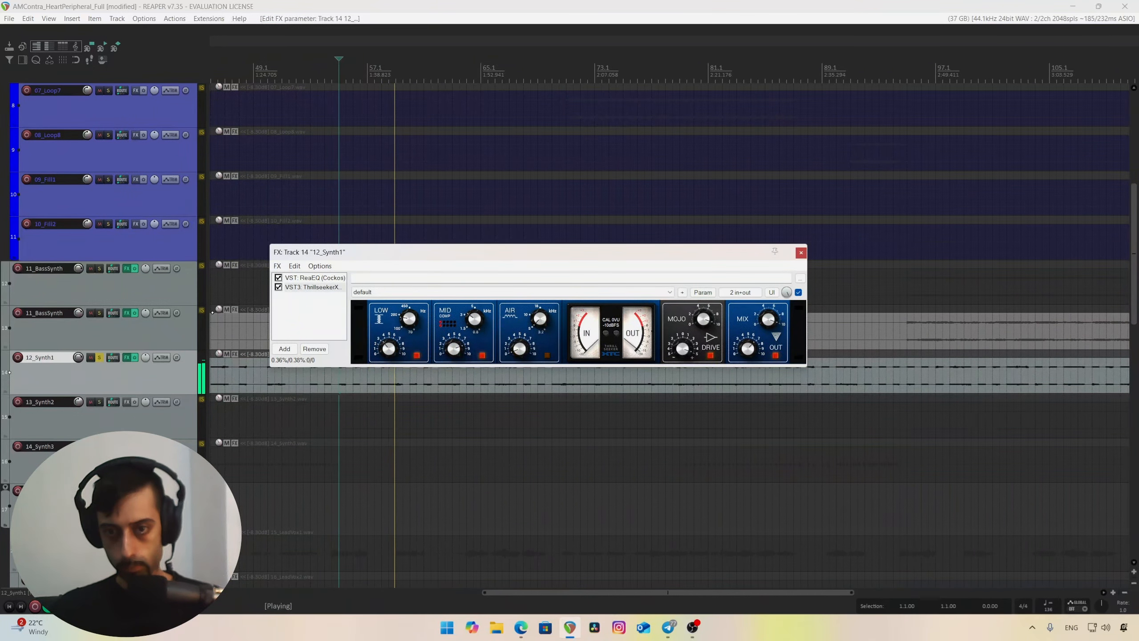
key(space)
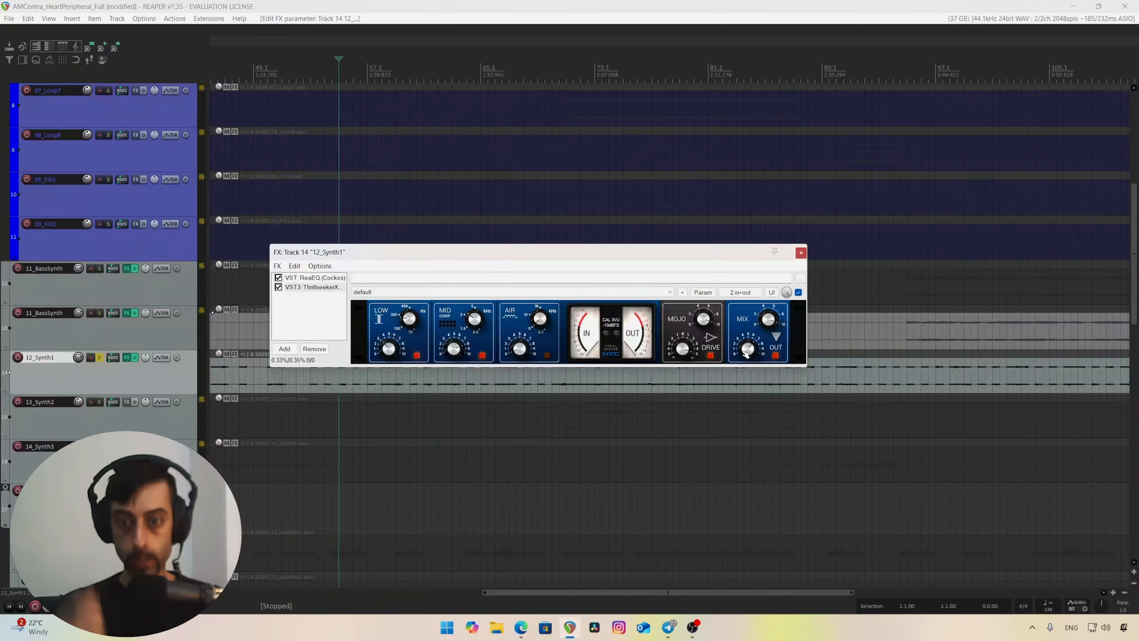
key(space)
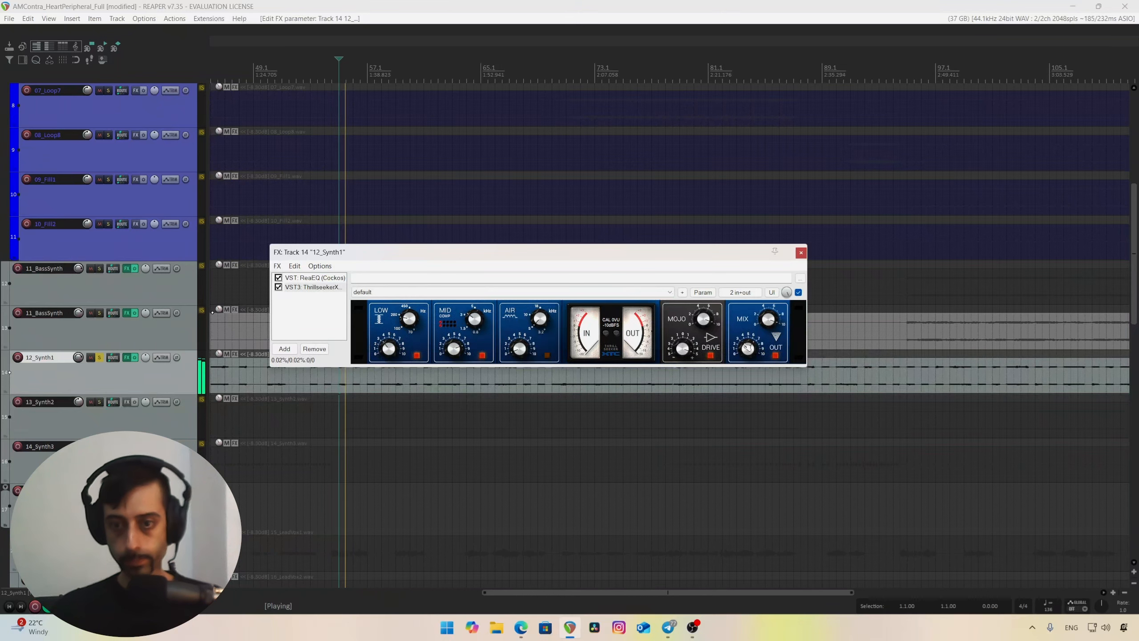
click(799, 292)
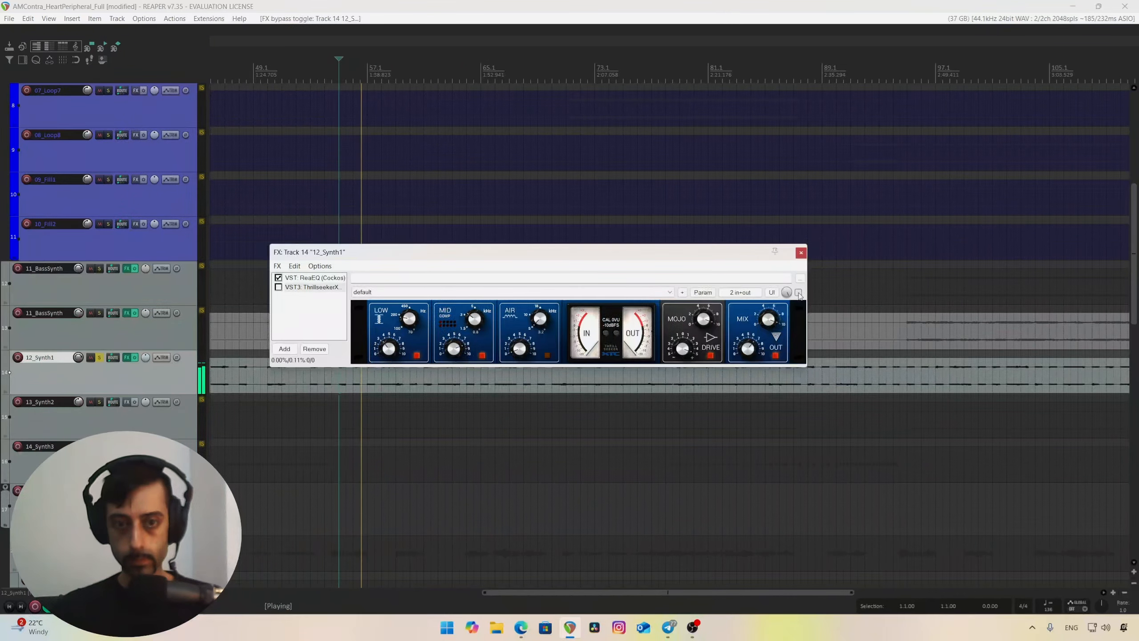
click(799, 292)
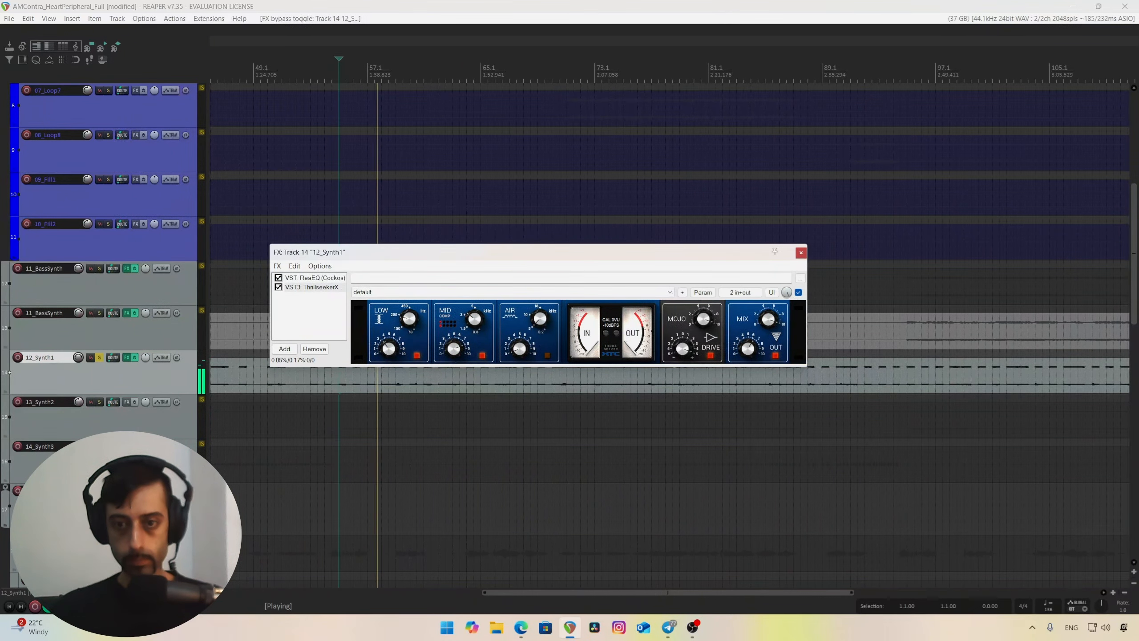
key(space)
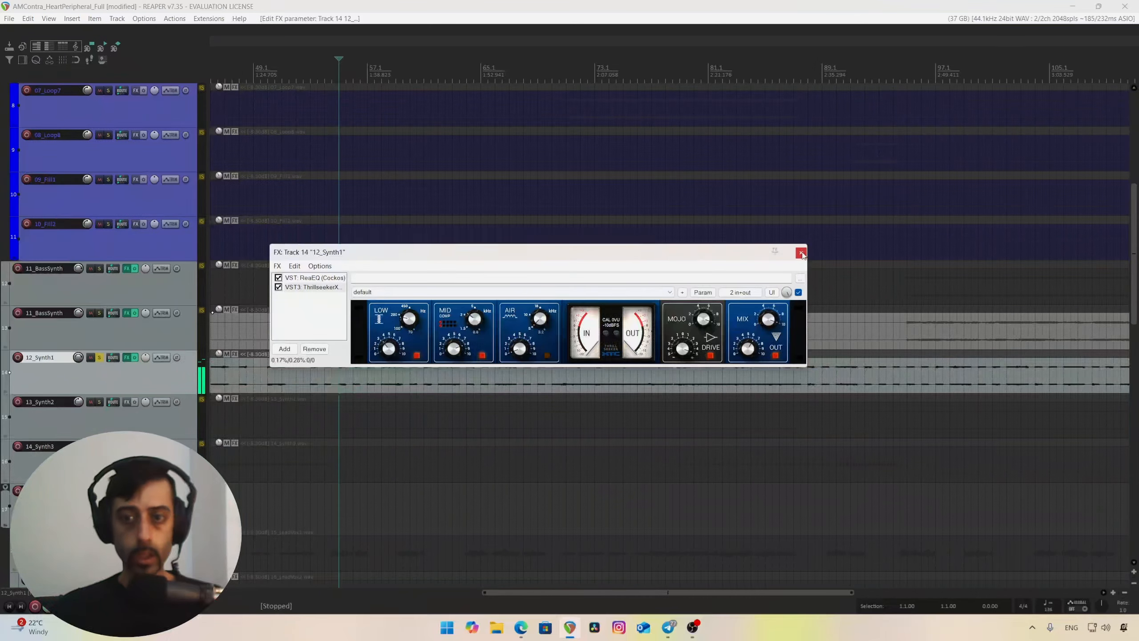
click(801, 254)
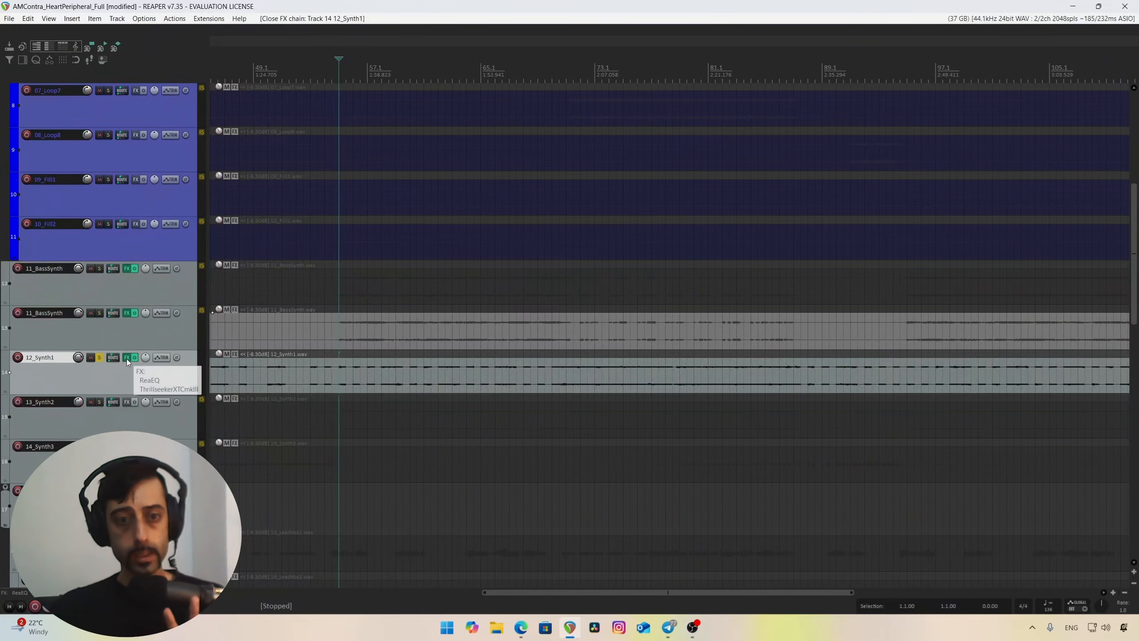
- Add the Kilohearts kHs Stereo effect to 12_Synth1 after ThrillseekerXTC
click(126, 359)
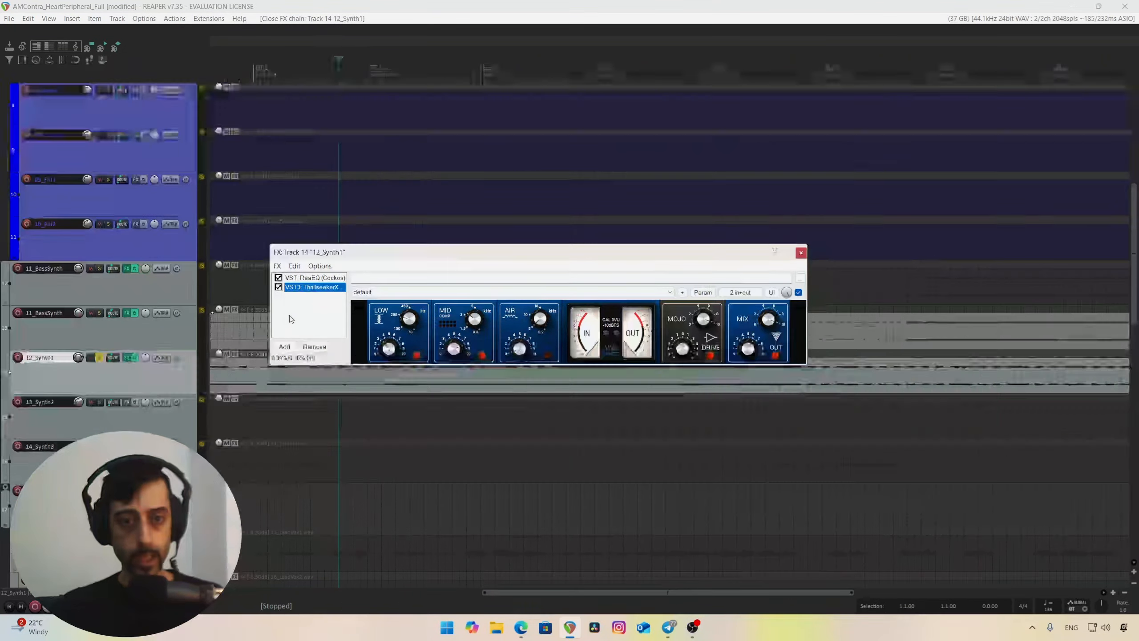
right_click(292, 318)
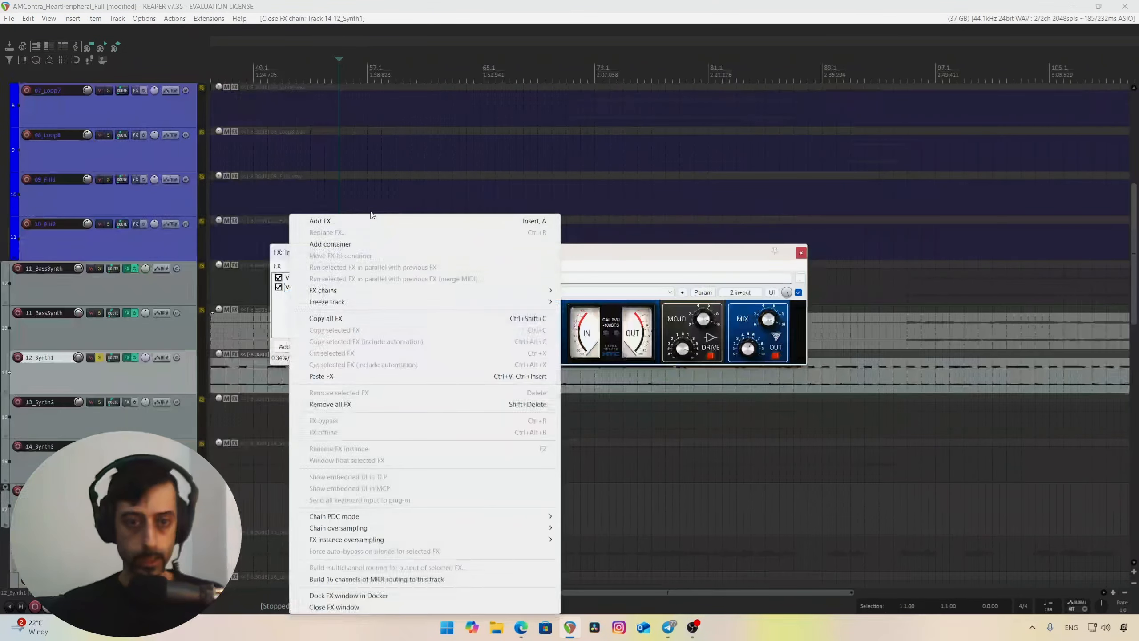
click(442, 401)
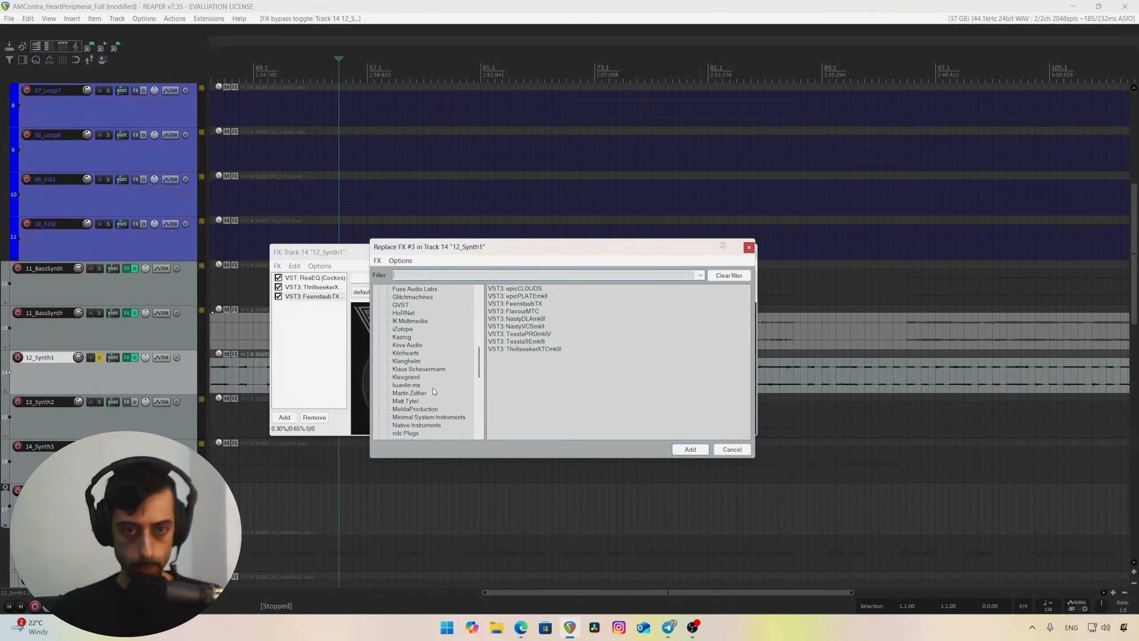
click(415, 354)
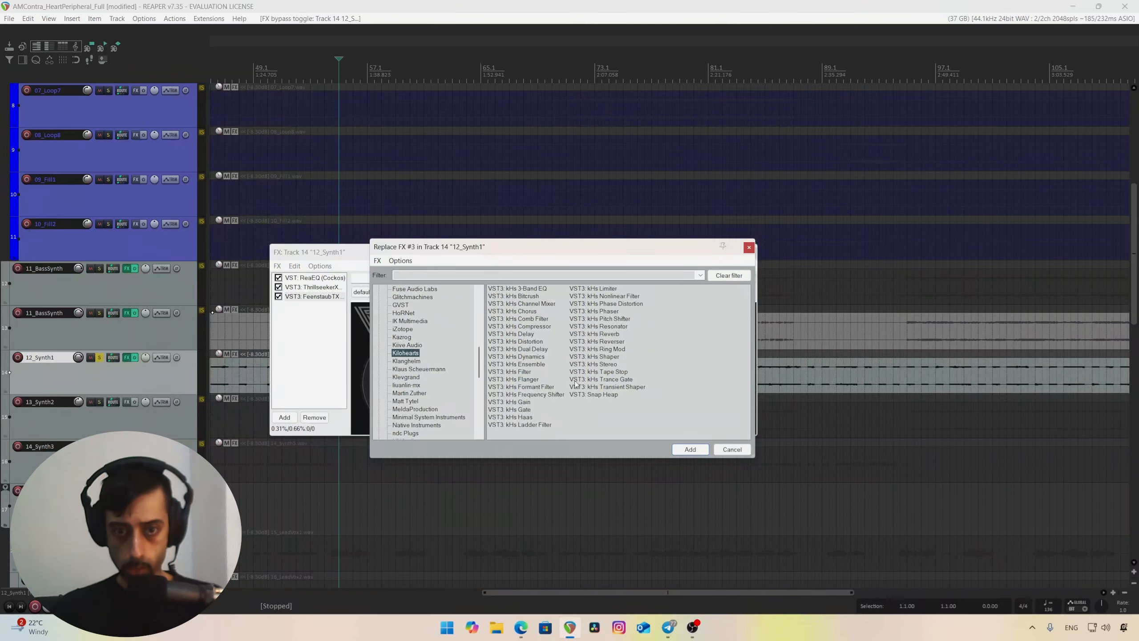
double_click(593, 364)
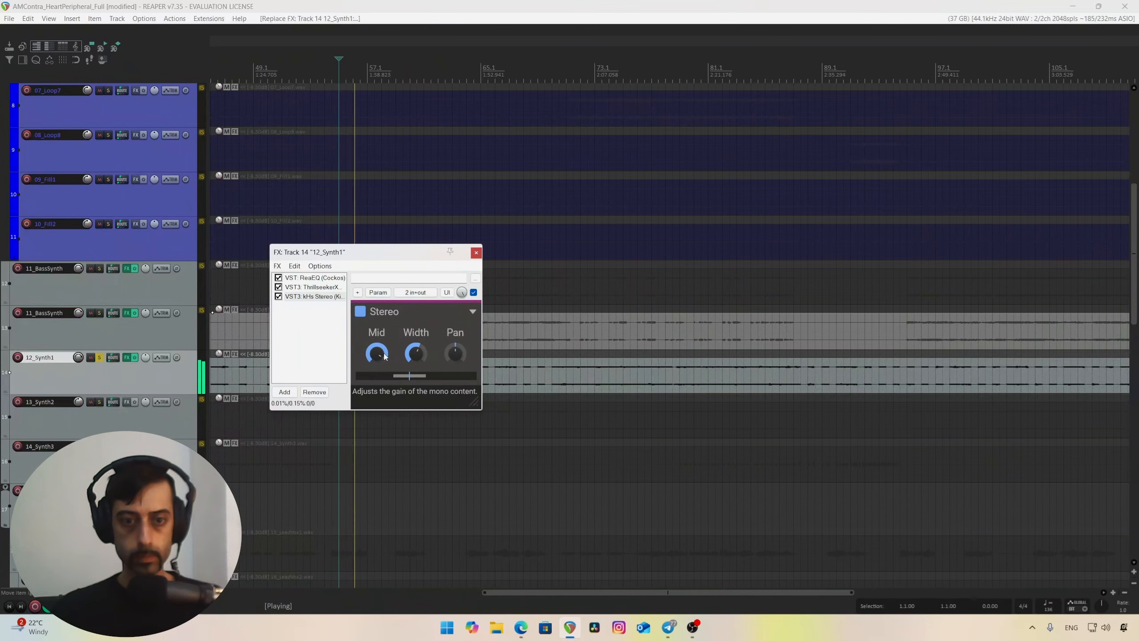
- Adjust kHs Stereo's Mid gain while the soloed synth plays, reposition its window, and close it
mouse_move(385, 356)
mouse_down()
mouse_move(385, 366)
mouse_move(388, 355)
mouse_up()
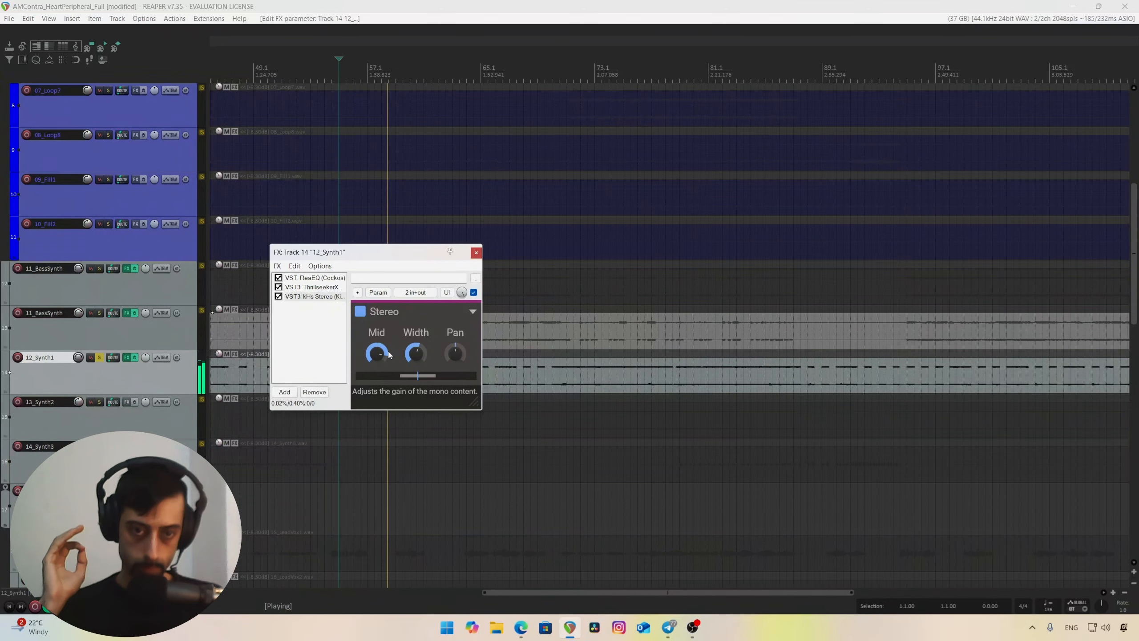
drag(383, 250, 457, 262)
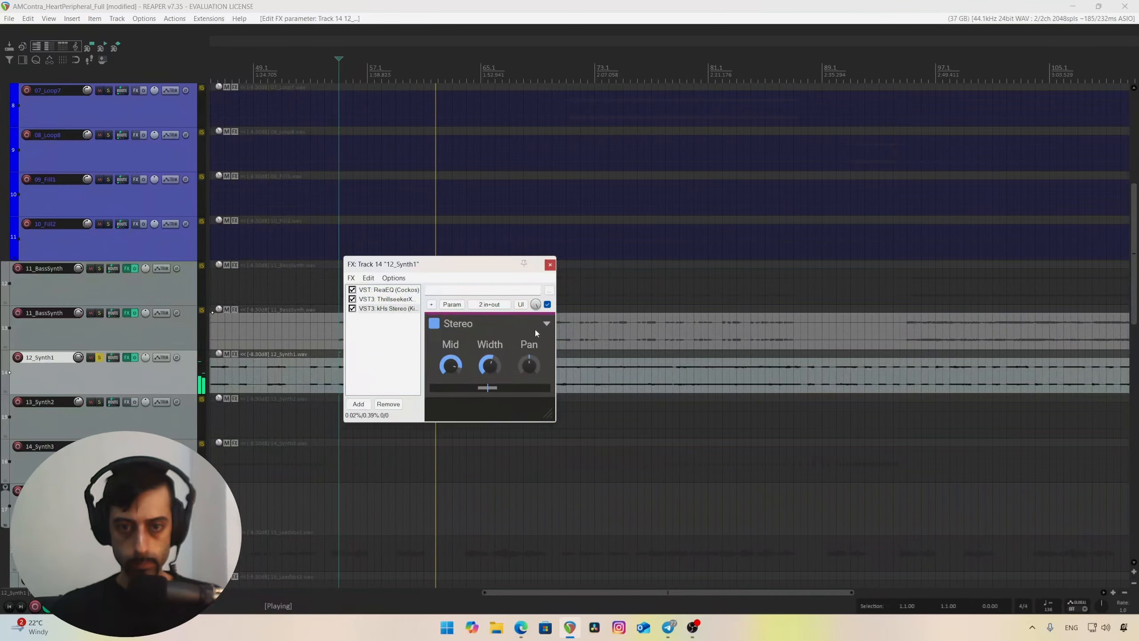
click(550, 265)
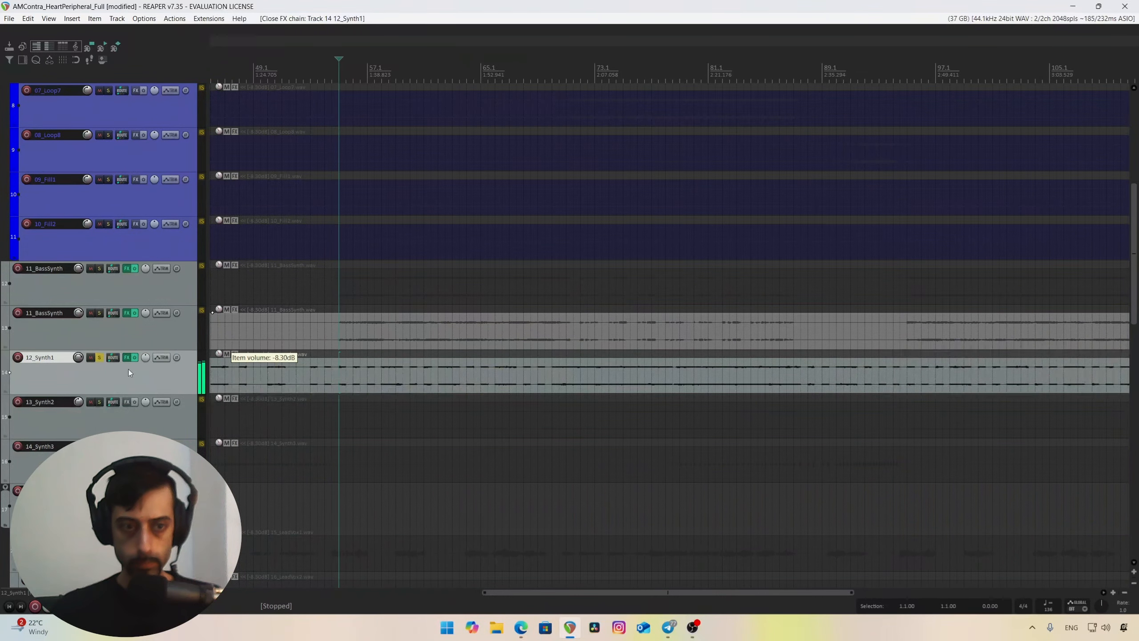
- Unsolo 12_Synth1 and fine-tune kHs Stereo's Width and Mid amounts while listening to the full mix
click(99, 360)
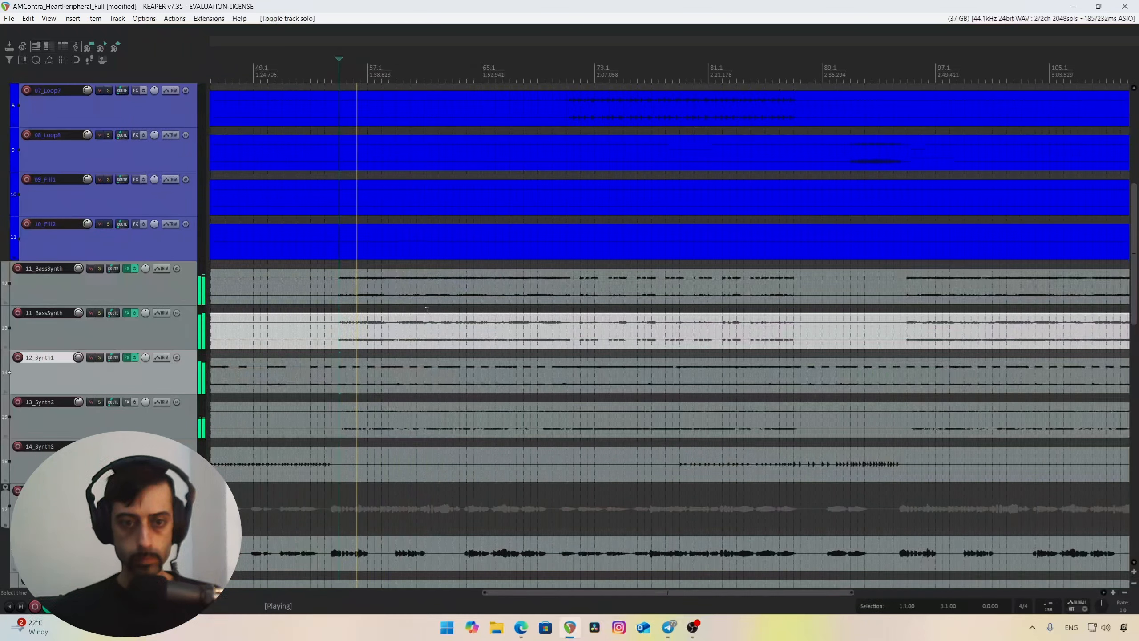
click(127, 358)
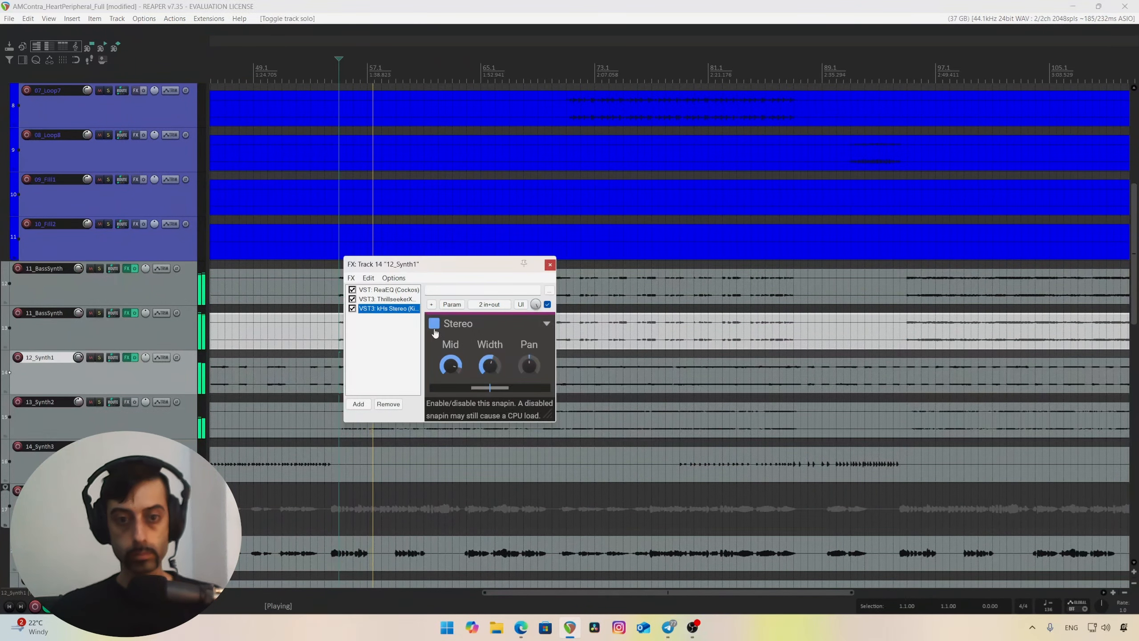
drag(491, 365, 491, 371)
drag(450, 366, 490, 361)
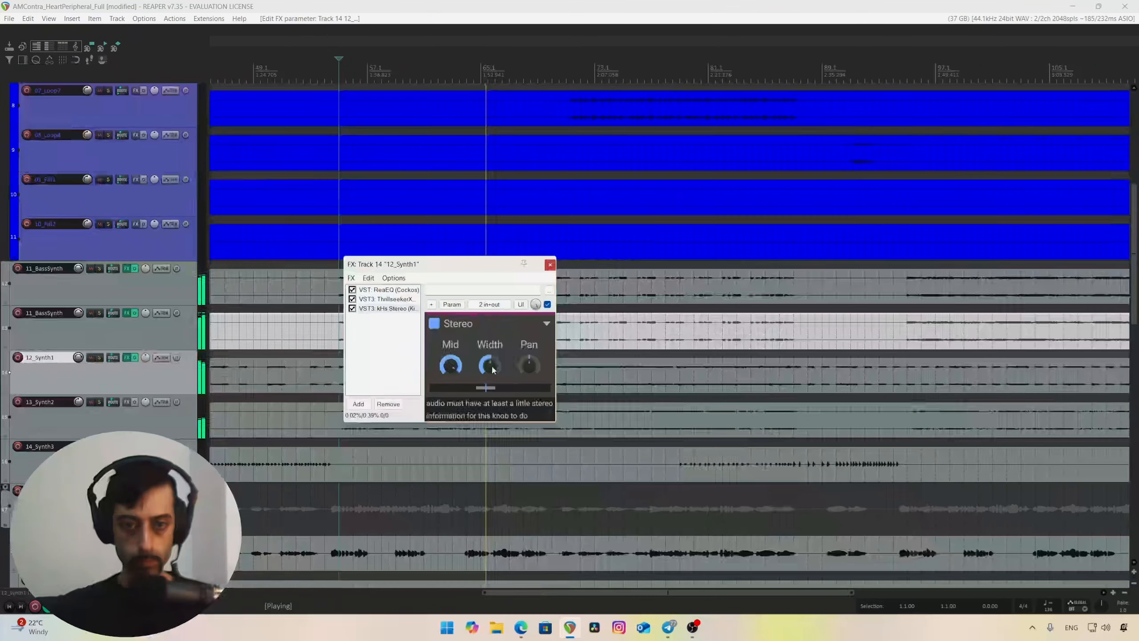
click(550, 264)
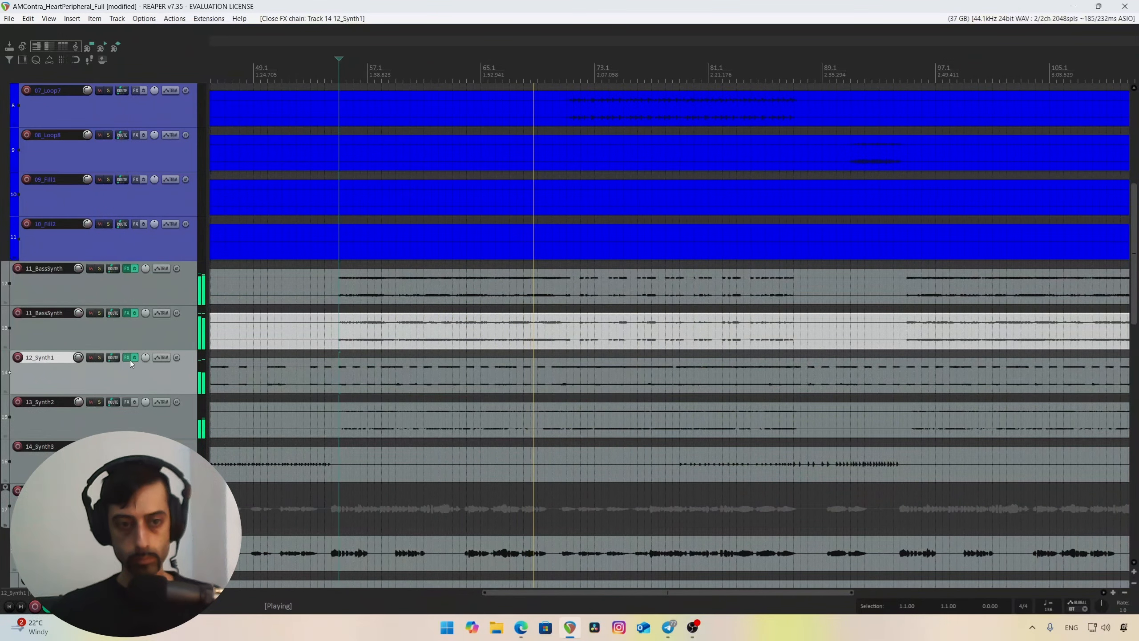
- Stop playback of the full mix and save the project
mouse_move(130, 359)
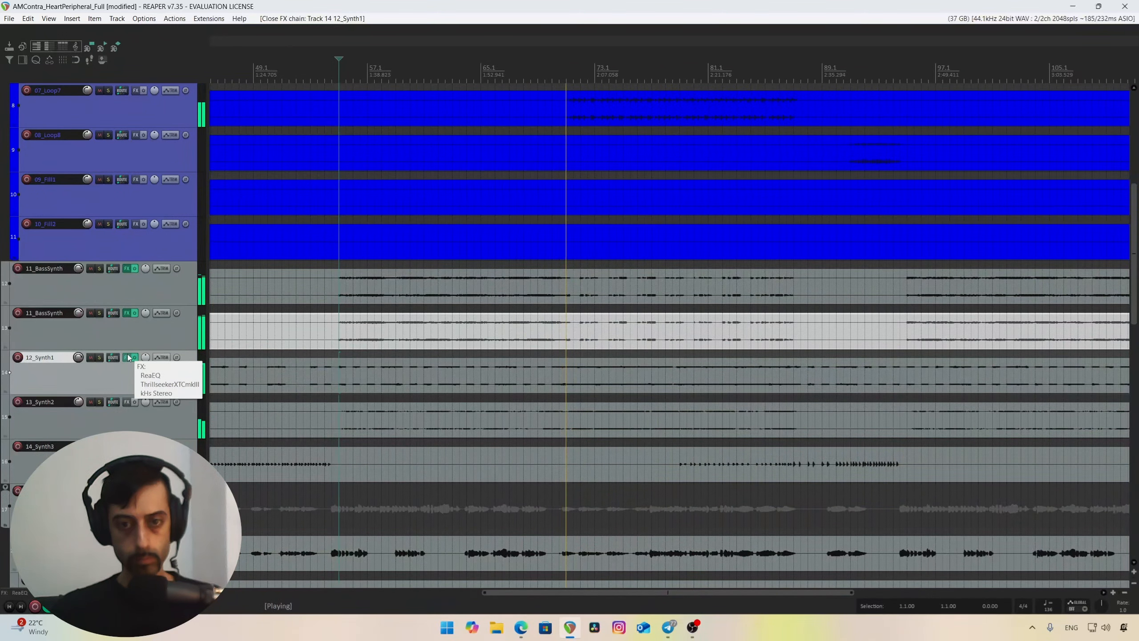
key(space)
key(ctrl+s)
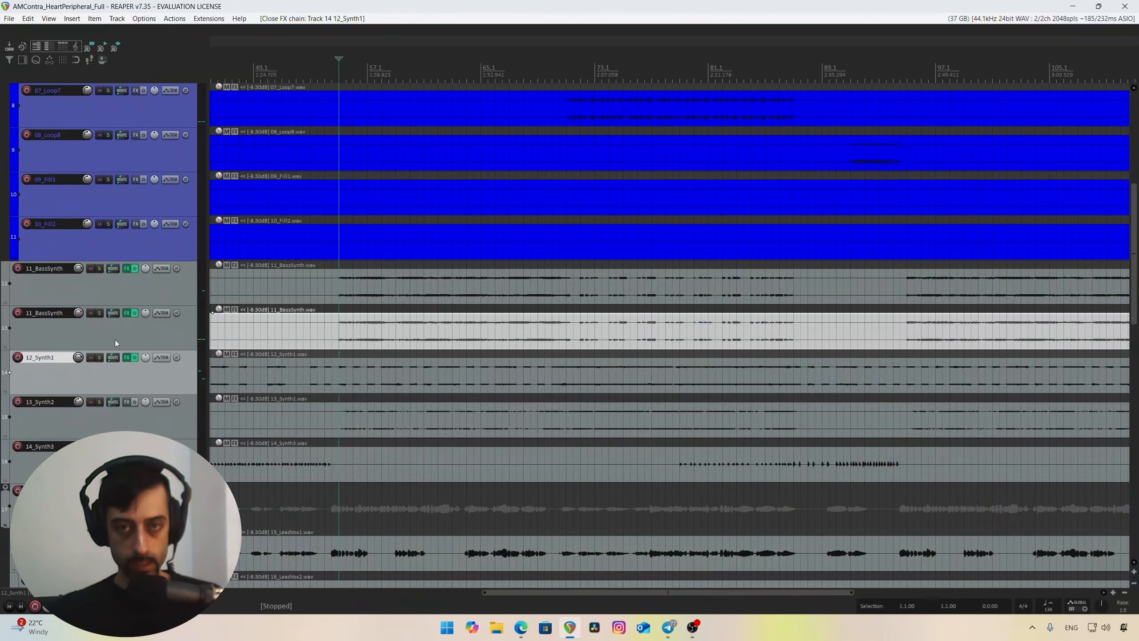